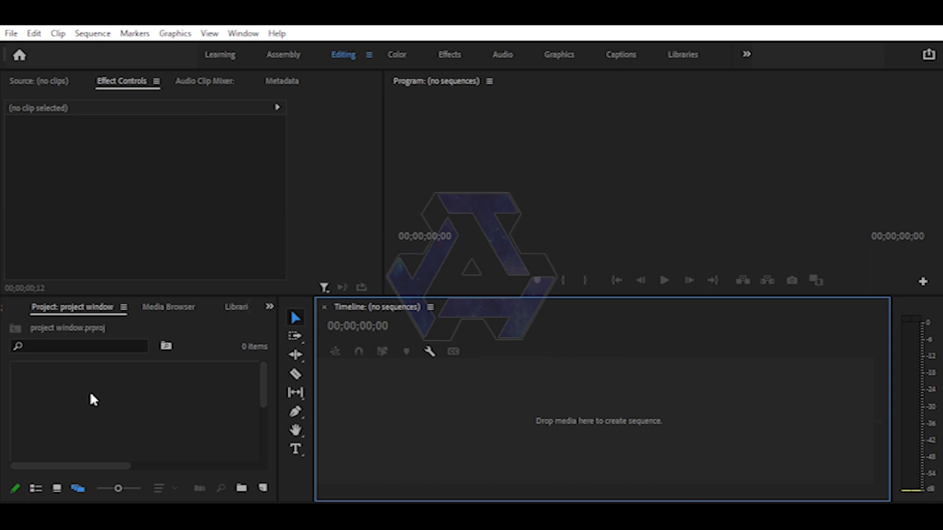
Import the chandrayan 3 image and drag it to the timeline to create a 'chandrayan 3' sequence
double_click(75, 388)
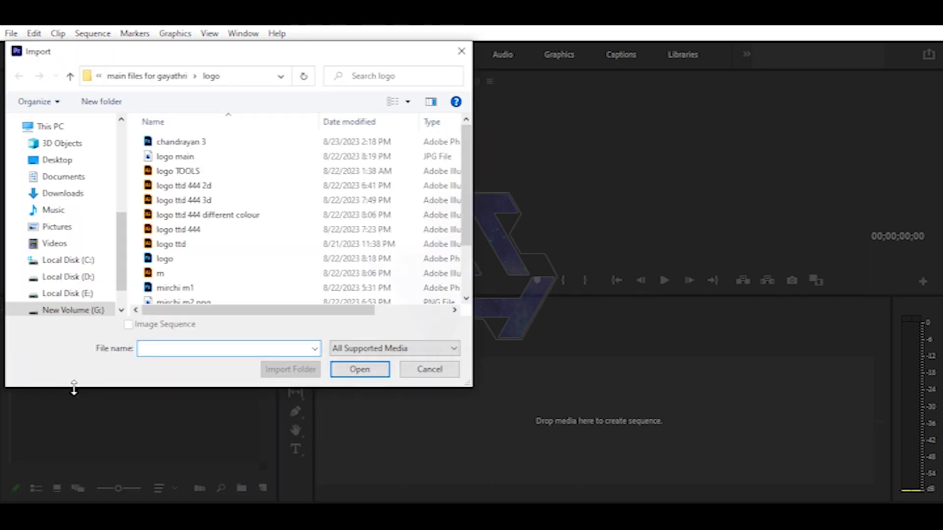
click(355, 373)
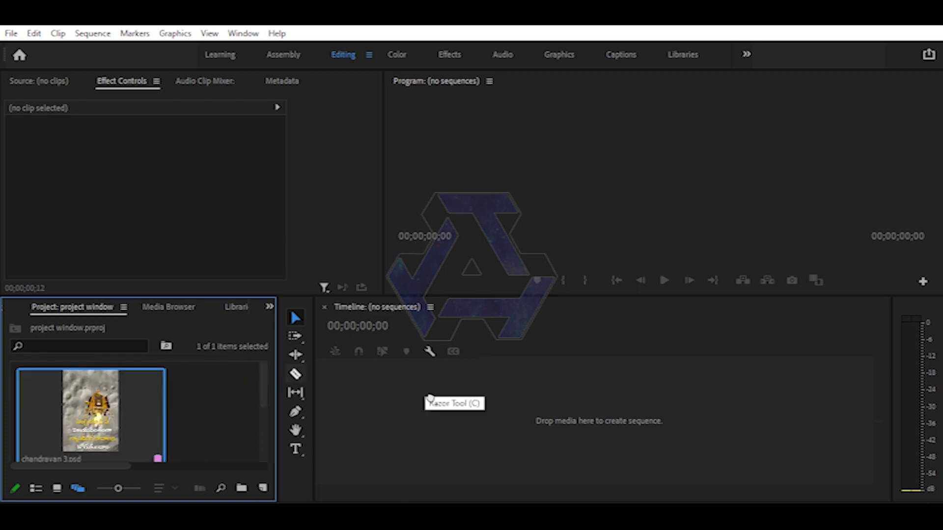
drag(90, 410, 430, 399)
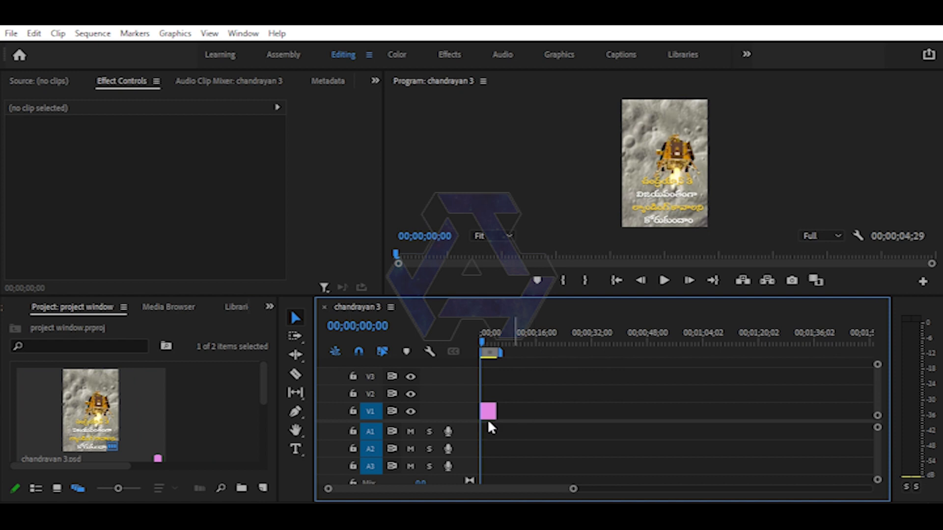
Undo twice to remove the clip and the chandrayan 3 sequence, then select the imported image
key(ctrl+z)
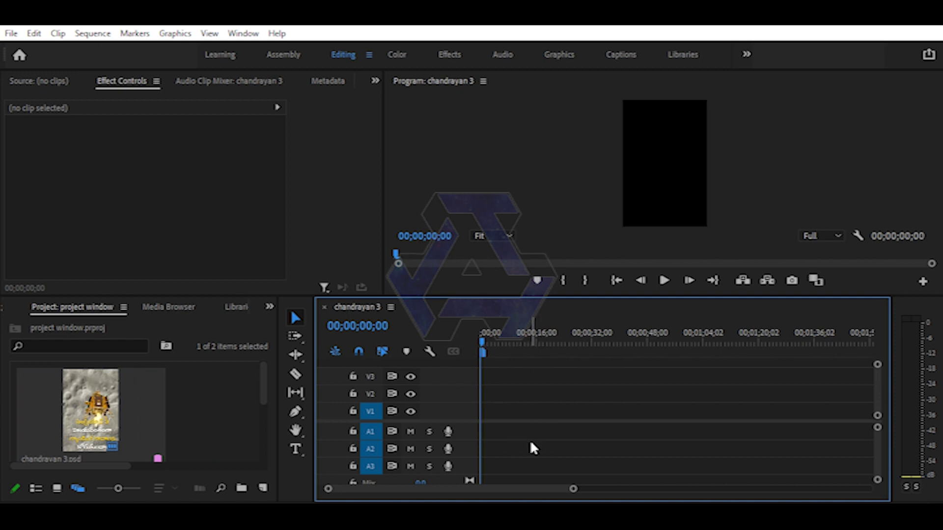
key(ctrl+z)
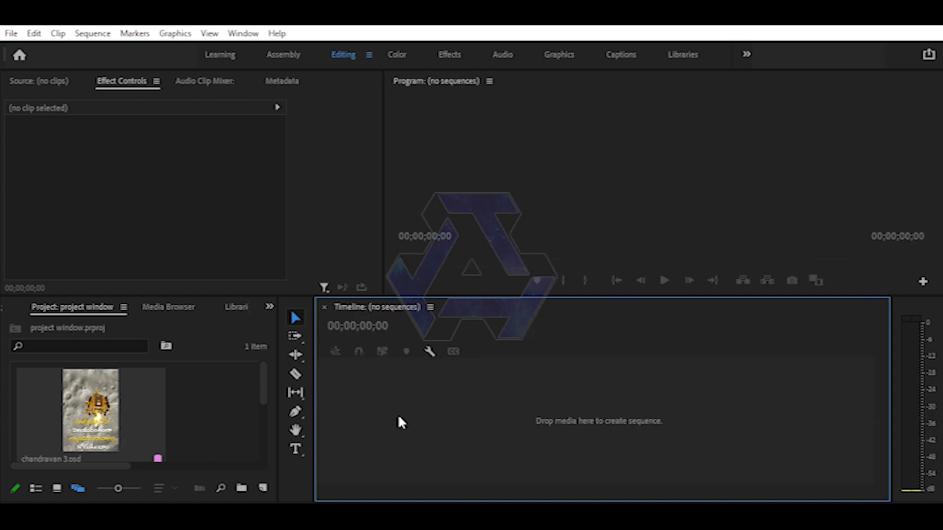
click(162, 448)
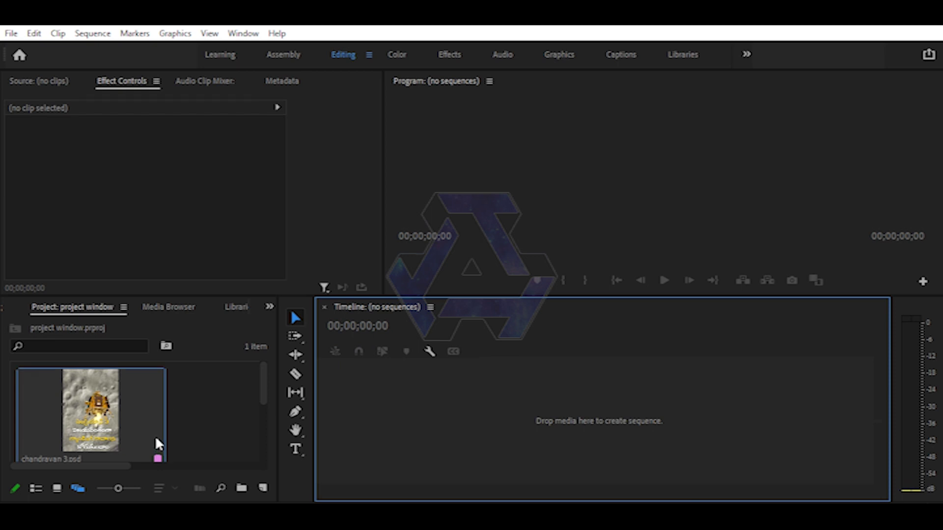
Browse the drive folders in the Media Browser, then show the Libraries panel
click(176, 308)
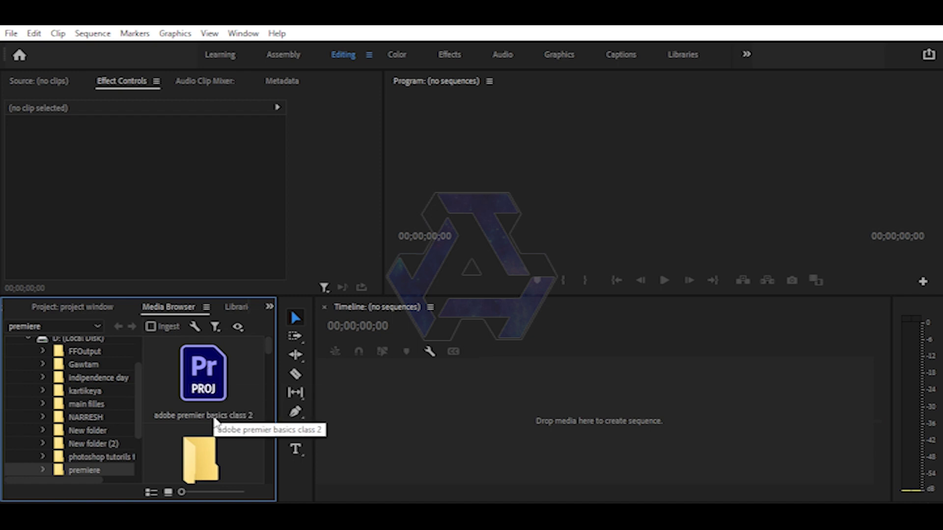
mouse_move(268, 348)
mouse_down()
mouse_move(295, 475)
mouse_move(148, 404)
mouse_move(143, 359)
mouse_move(140, 446)
mouse_up()
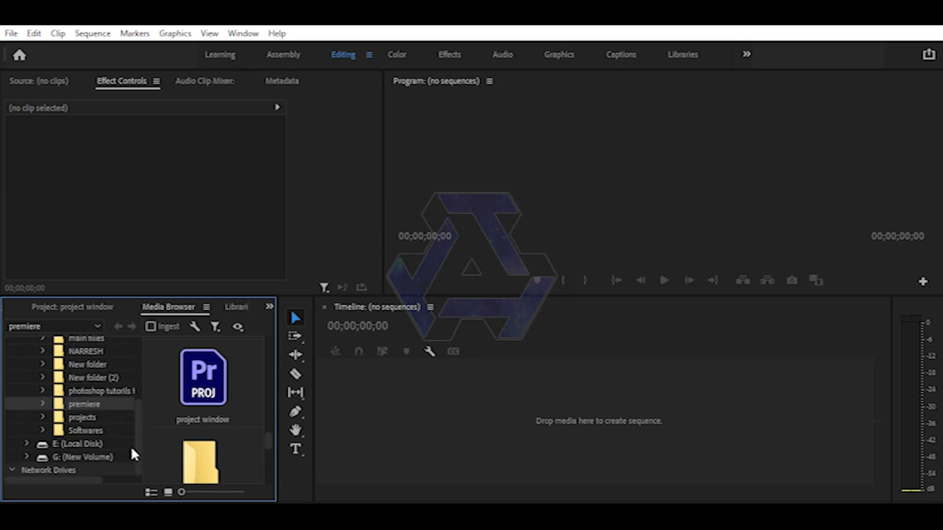
click(236, 307)
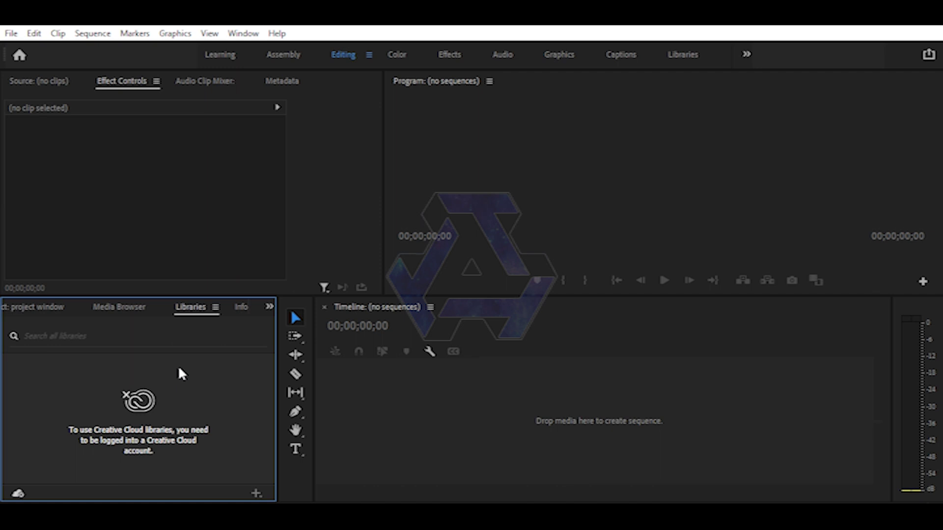
Load chandrayan 3.psd in the Source Monitor and view its 400 x 600 still details in Info
click(241, 307)
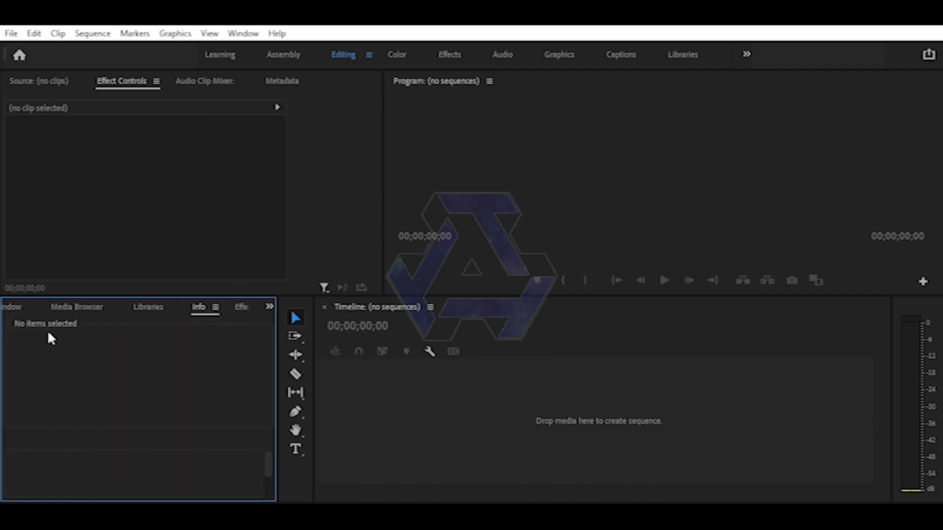
click(14, 307)
click(88, 395)
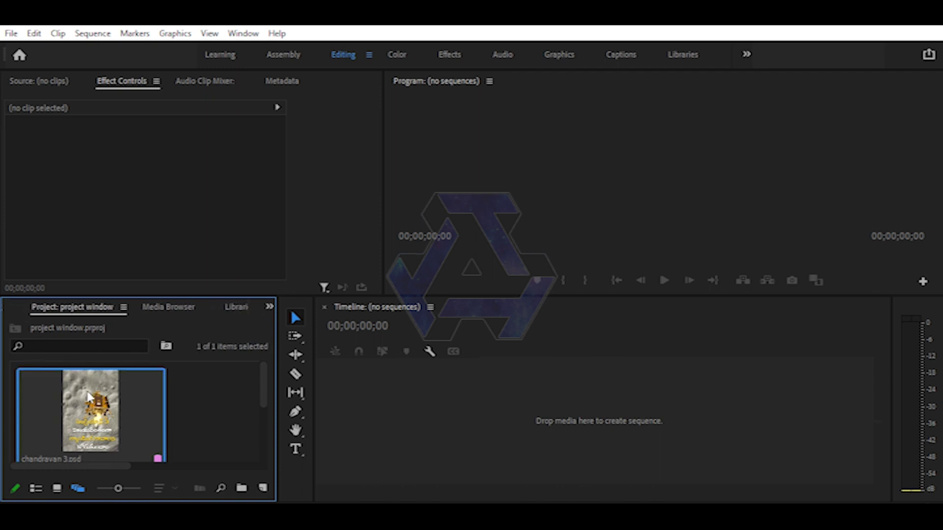
double_click(89, 396)
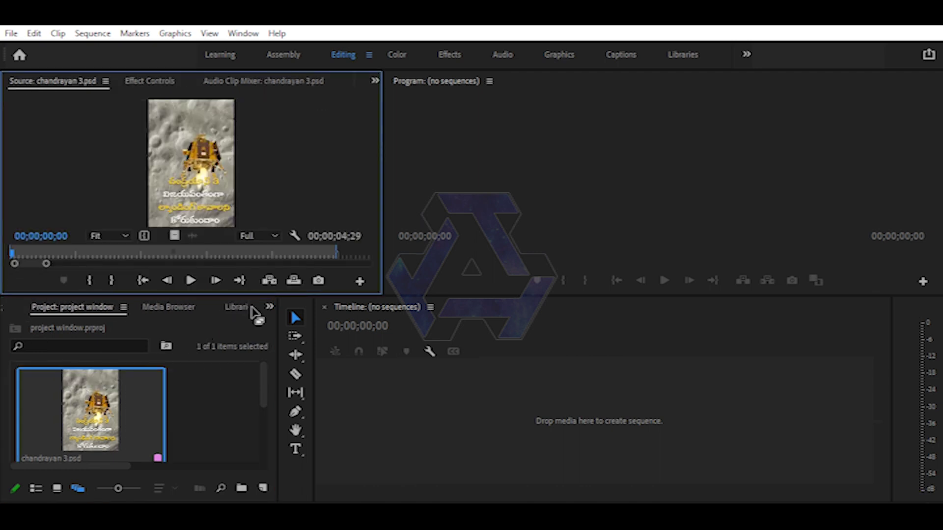
click(269, 306)
click(302, 369)
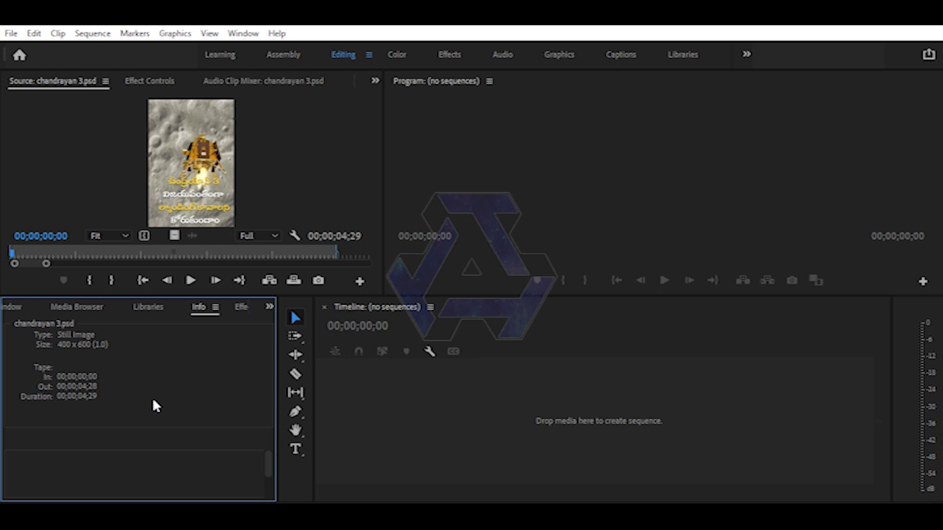
Scroll through the Effects list, then show the Markers panel
click(241, 310)
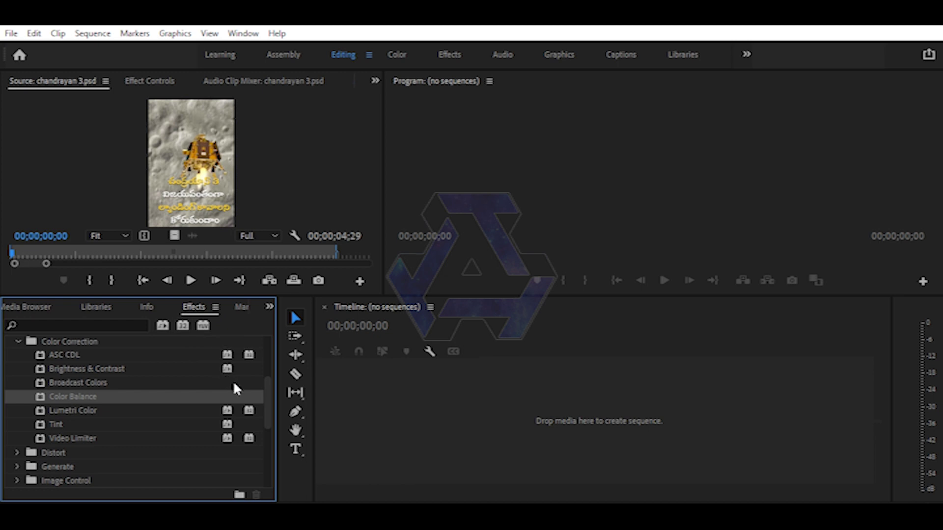
drag(267, 399, 269, 356)
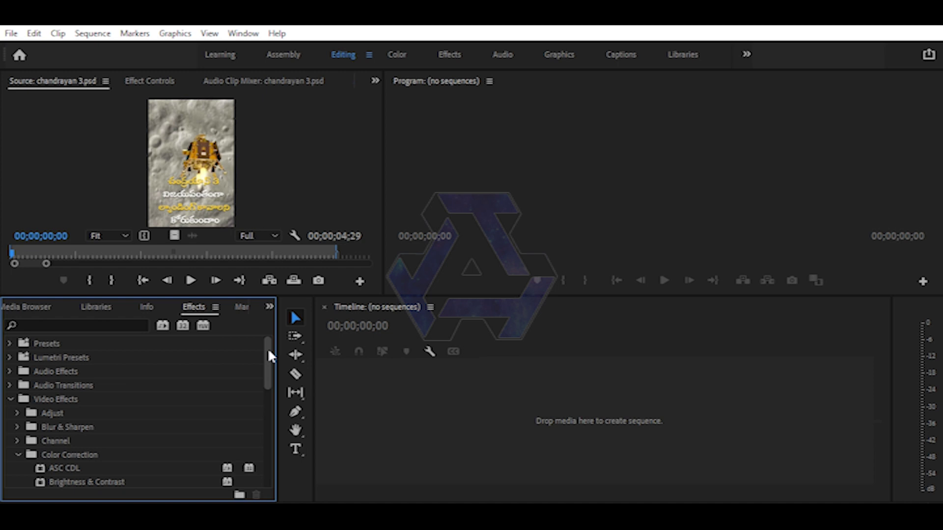
click(242, 307)
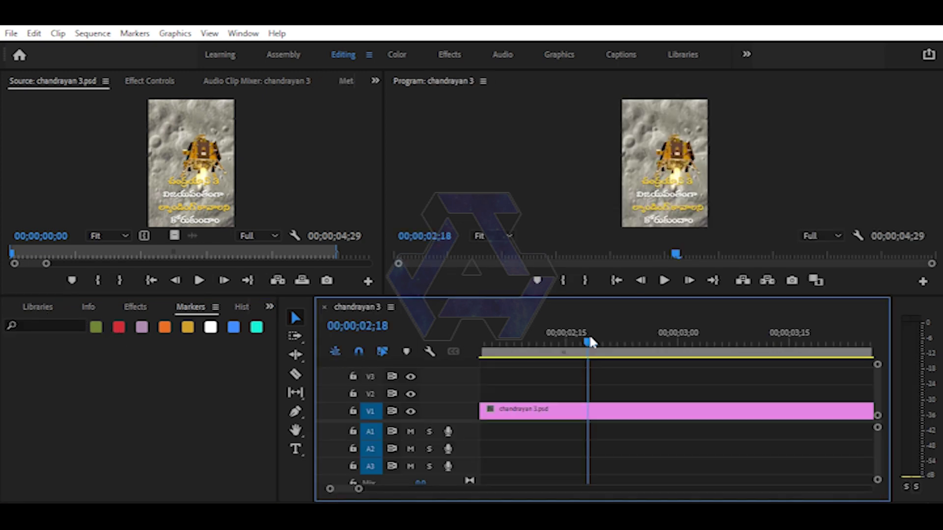
Add a Web Link marker to the chandrayan 3 sequence and move it to 00;00;02;20
key(m)
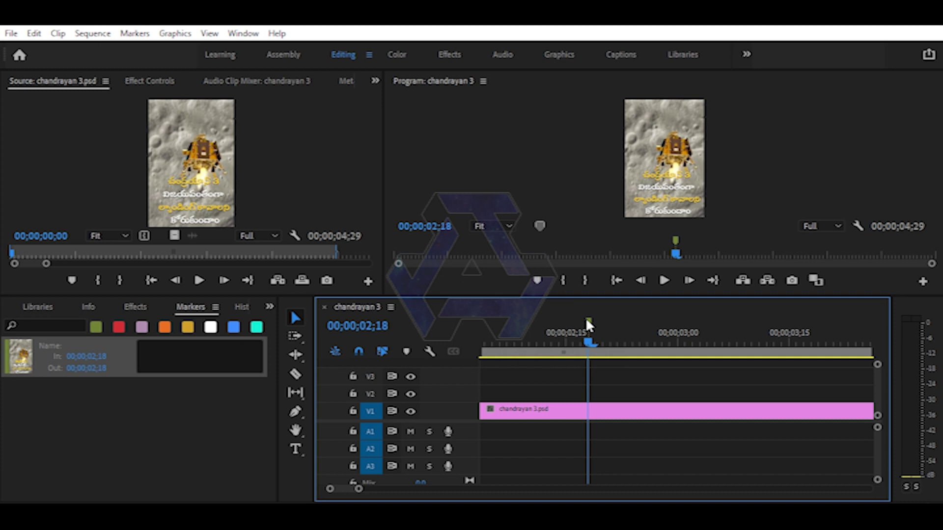
double_click(588, 322)
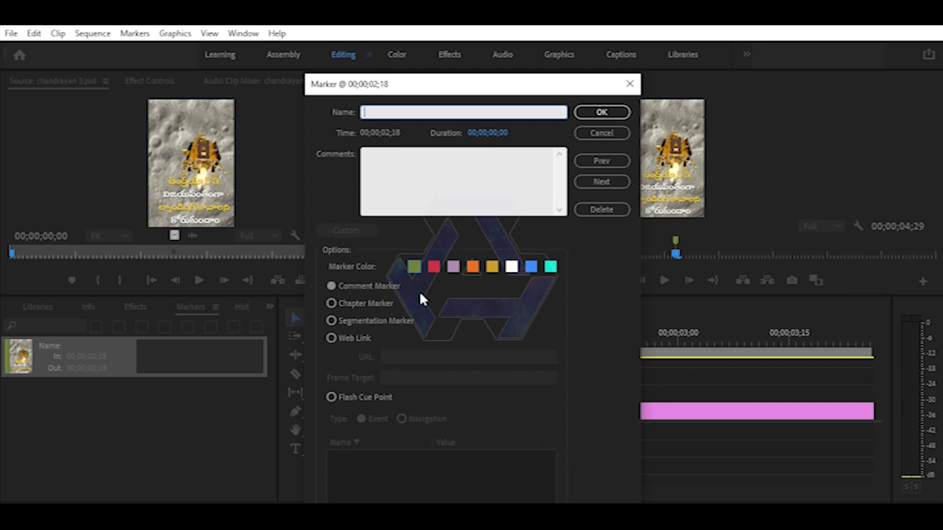
click(332, 307)
click(332, 303)
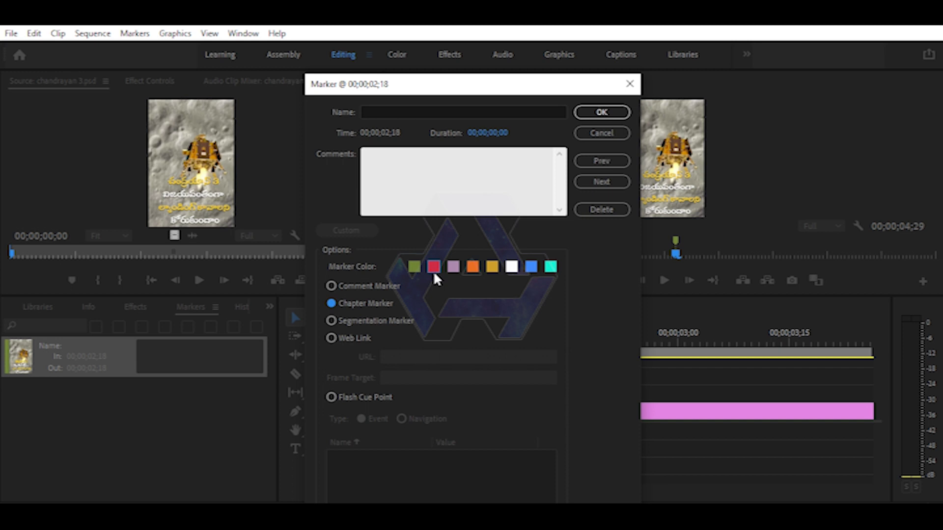
click(332, 320)
click(332, 339)
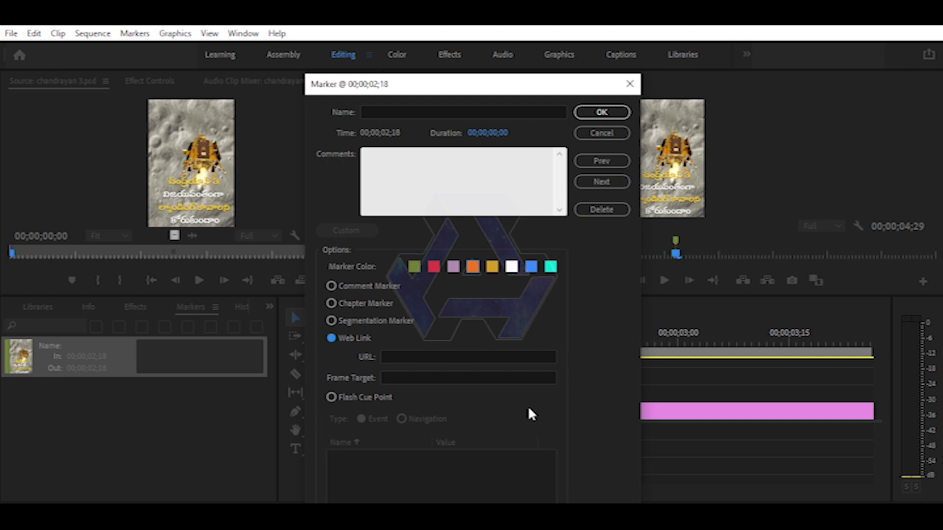
key(Return)
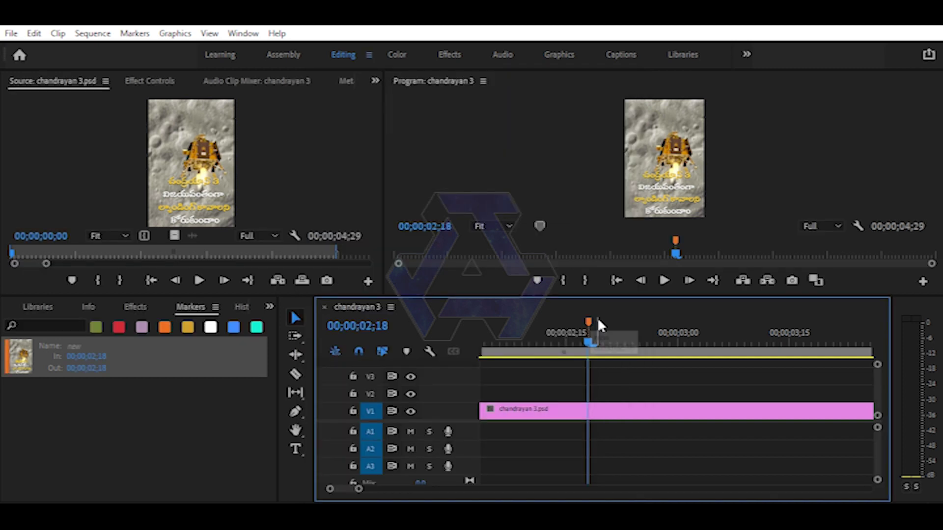
drag(589, 323, 607, 336)
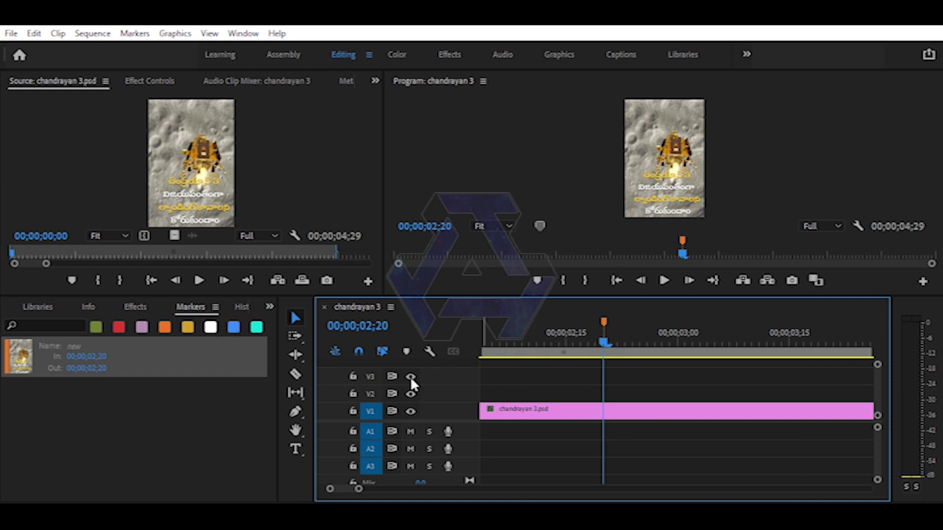
Step back to the New/Open state in the History panel to clear the sequence
click(239, 308)
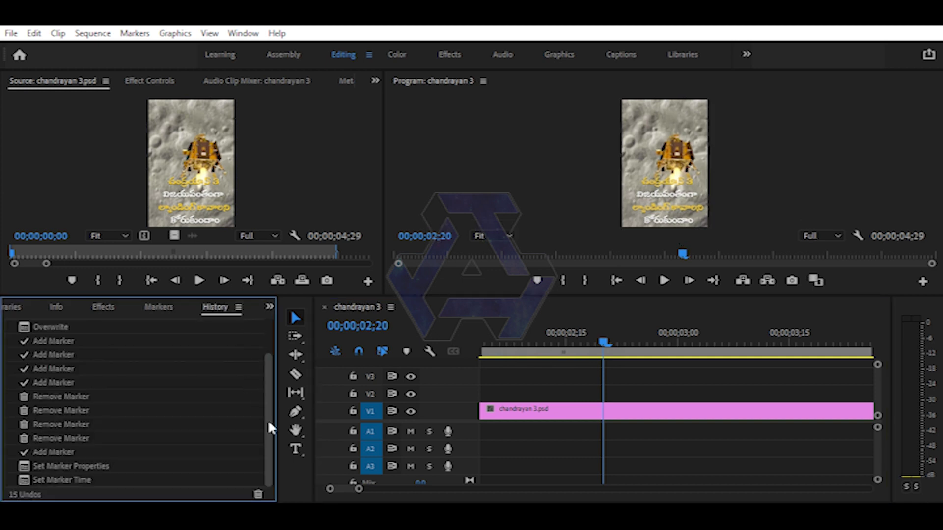
drag(271, 426, 272, 409)
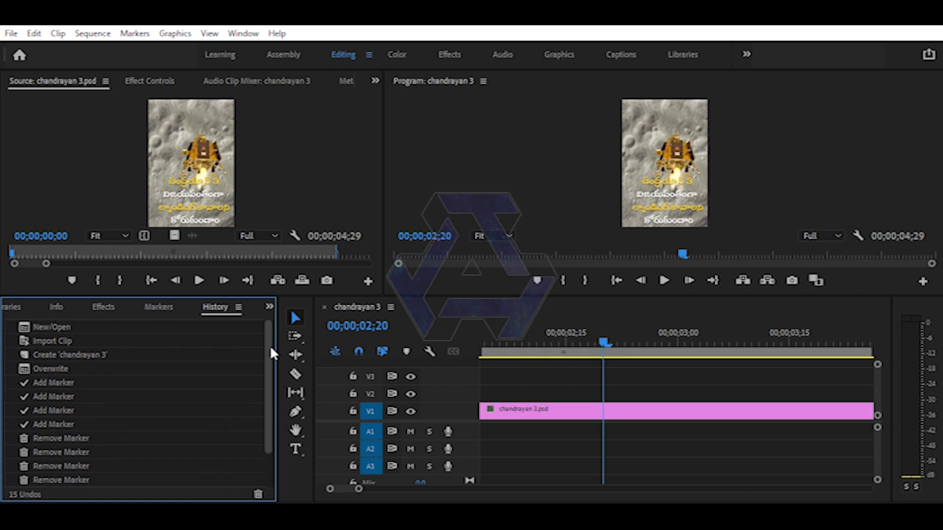
click(59, 327)
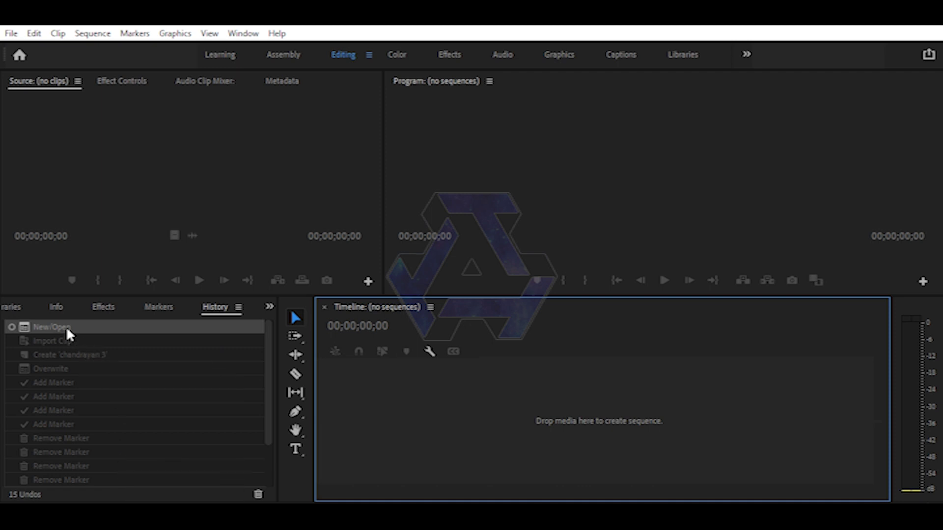
click(269, 306)
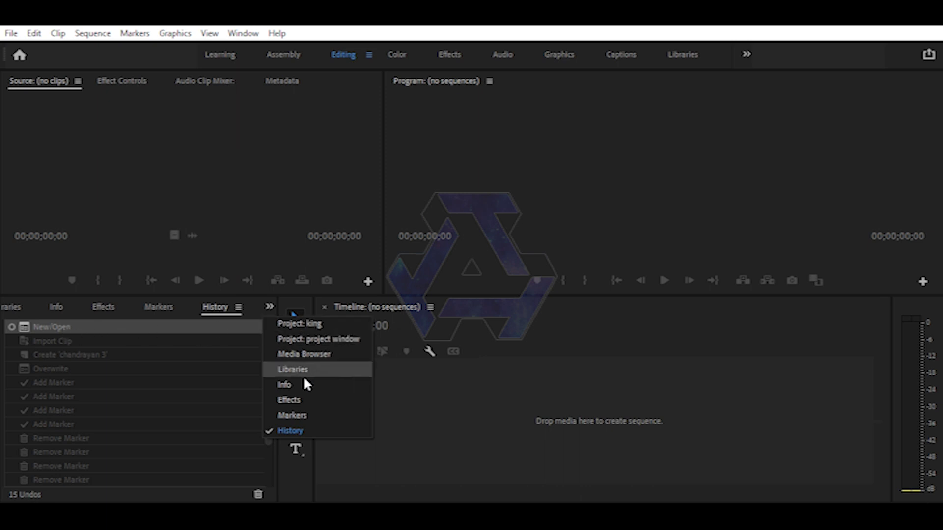
Switch the panel group to the 'Project: king' panel
click(5, 315)
click(268, 305)
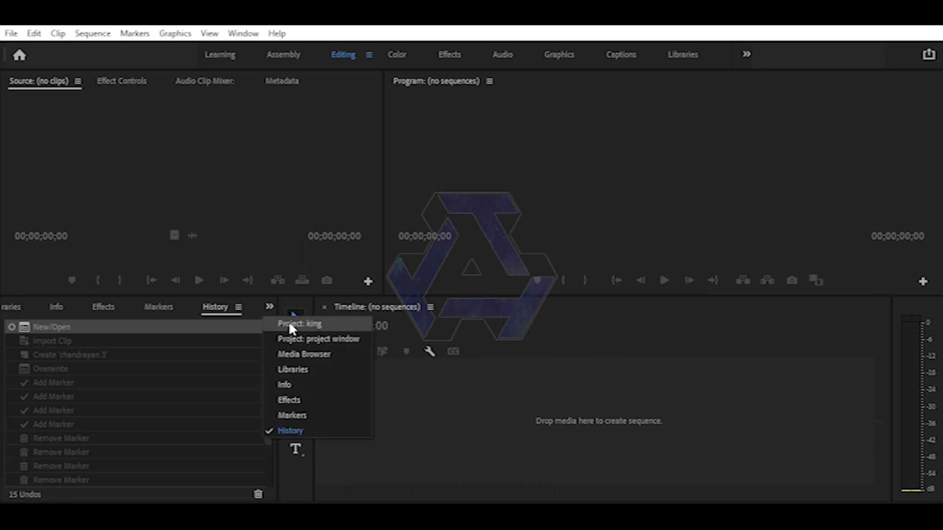
click(291, 325)
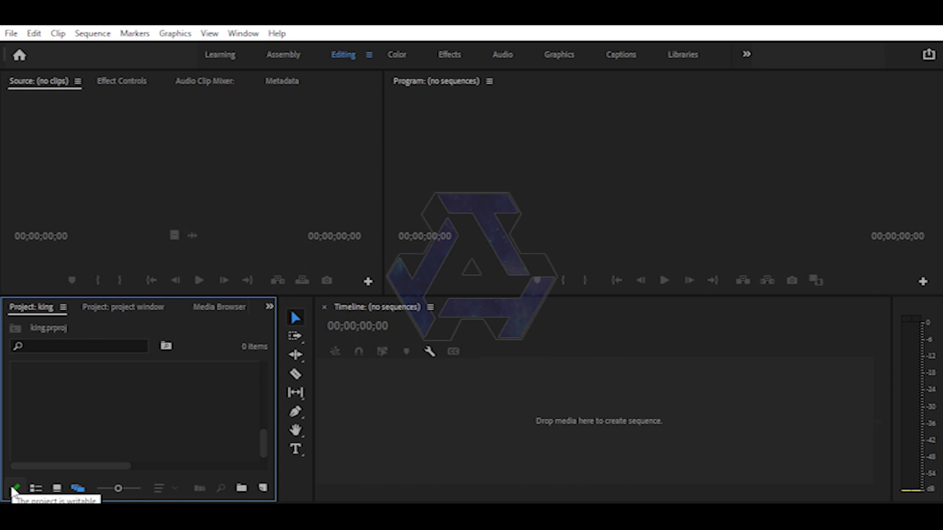
Lock king.prproj read-only, saving it when prompted, then make it writable again
click(14, 488)
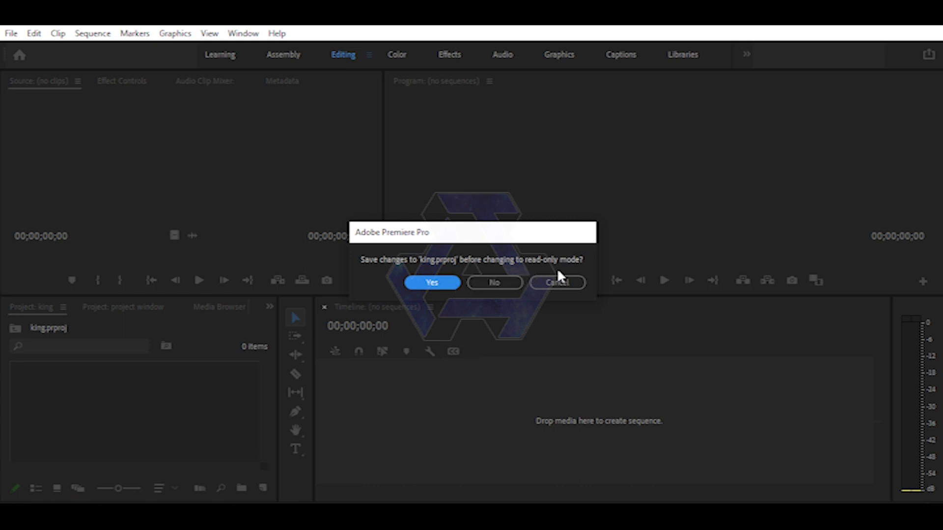
click(432, 283)
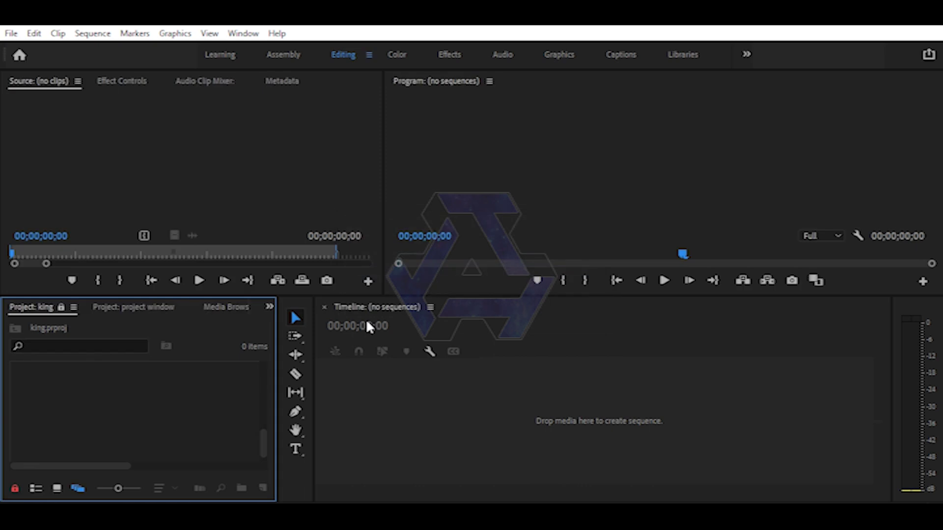
click(15, 488)
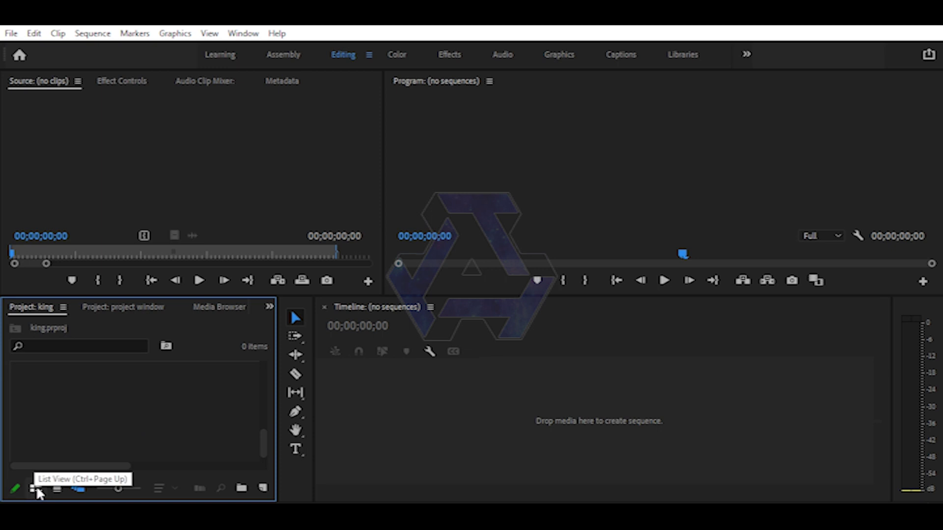
Import the seven files chandrayan 3 through logo ttd 444, then toggle List View and Icon View
double_click(55, 399)
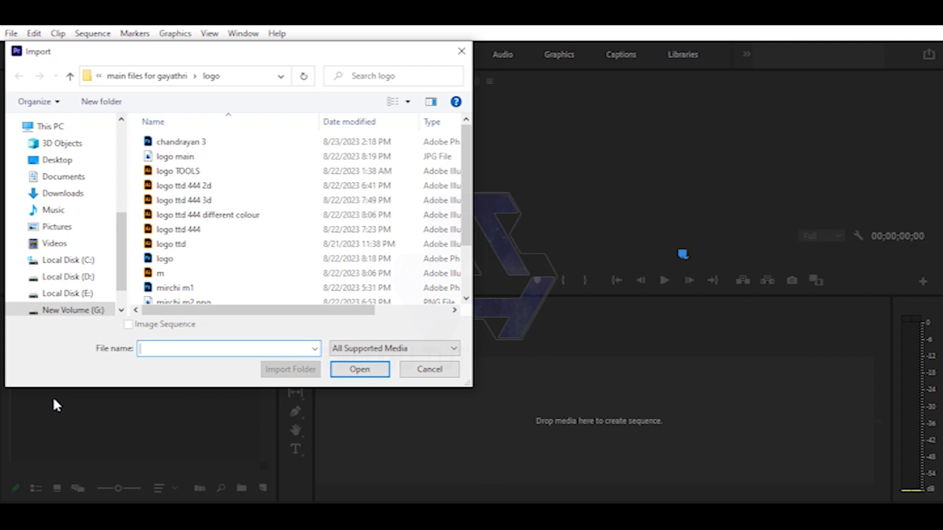
click(204, 146)
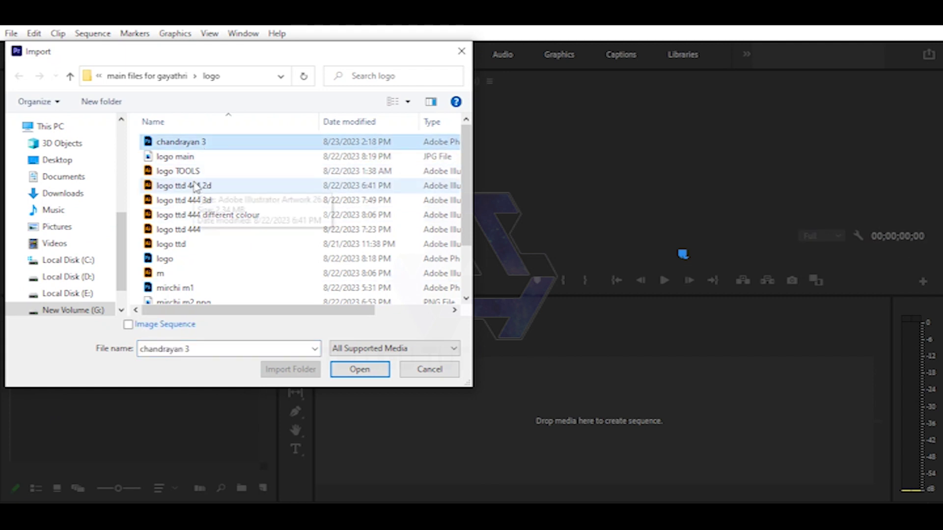
shift+click(185, 230)
key(Return)
mouse_move(278, 372)
mouse_down()
mouse_move(268, 414)
mouse_move(261, 363)
mouse_up()
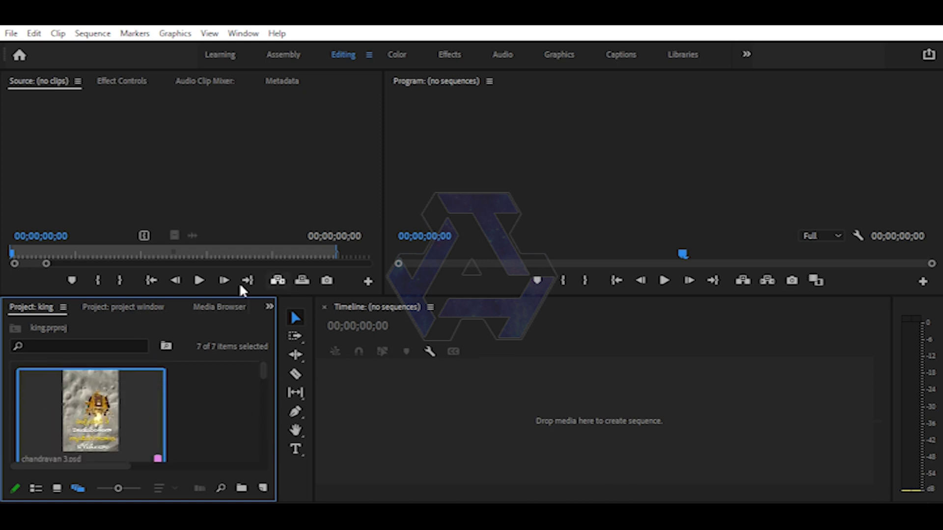
click(36, 489)
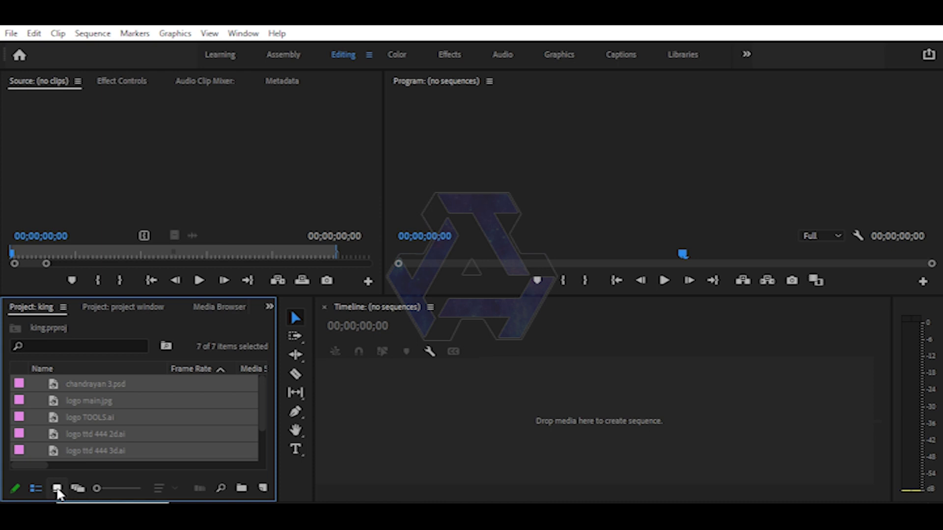
click(57, 489)
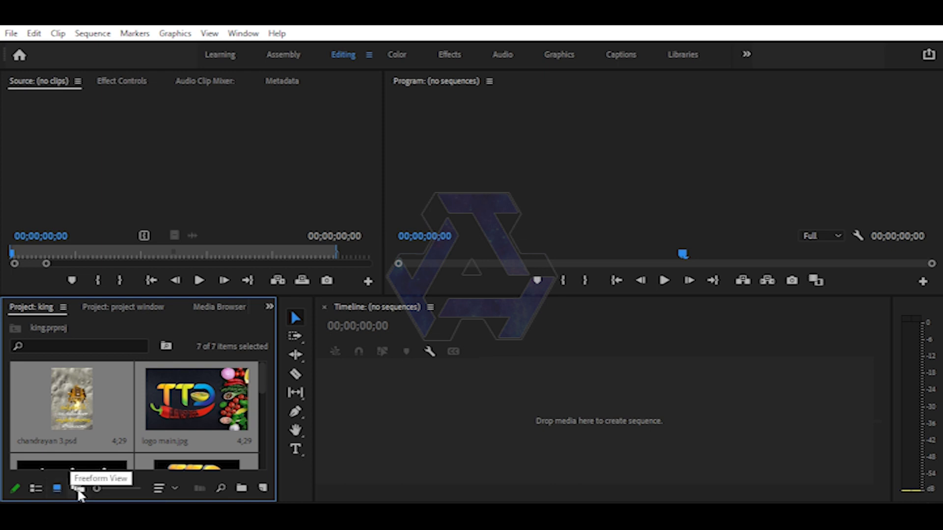
Switch the Project panel to Freeform View and shrink the thumbnails with the zoom slider
click(78, 489)
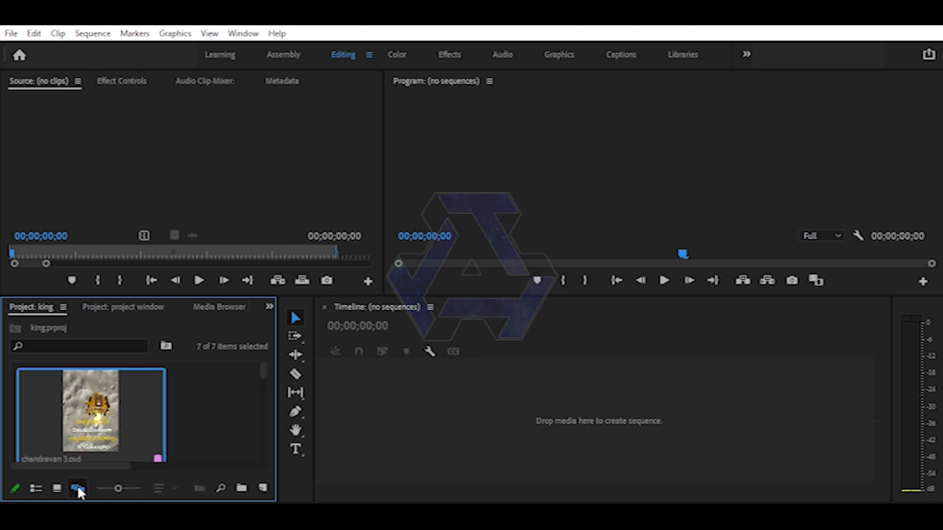
drag(263, 372, 269, 420)
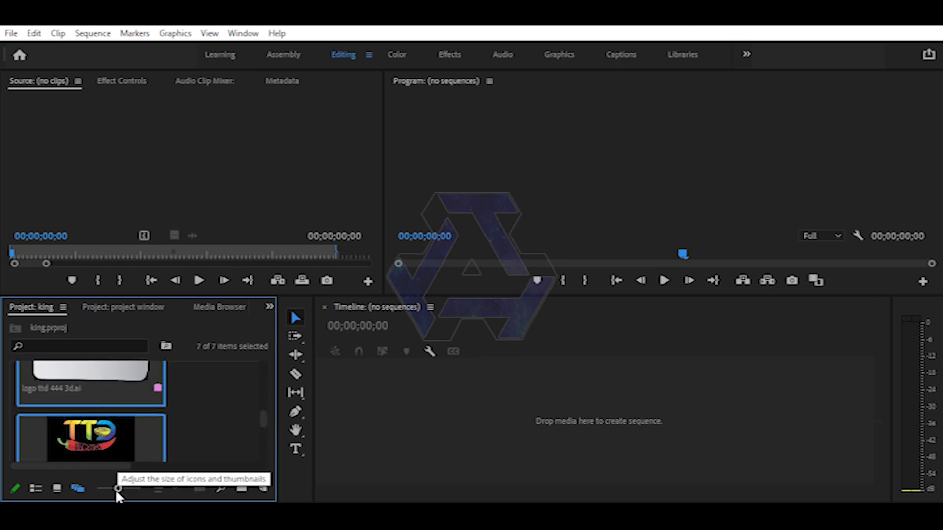
mouse_move(119, 486)
mouse_down()
mouse_move(98, 486)
mouse_move(128, 493)
mouse_move(120, 490)
mouse_up()
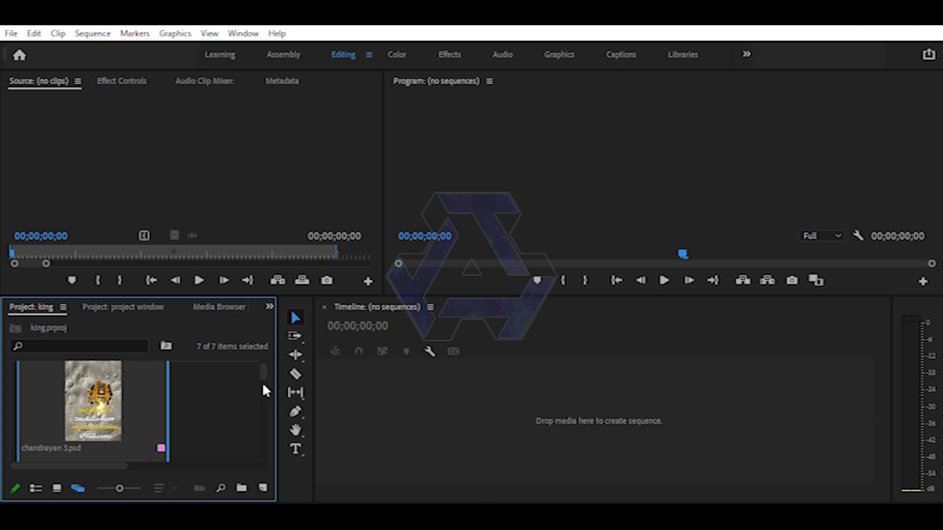
Select the clips from chandrayan 3 down to the TTD clips, then deselect all project items
drag(261, 372, 260, 386)
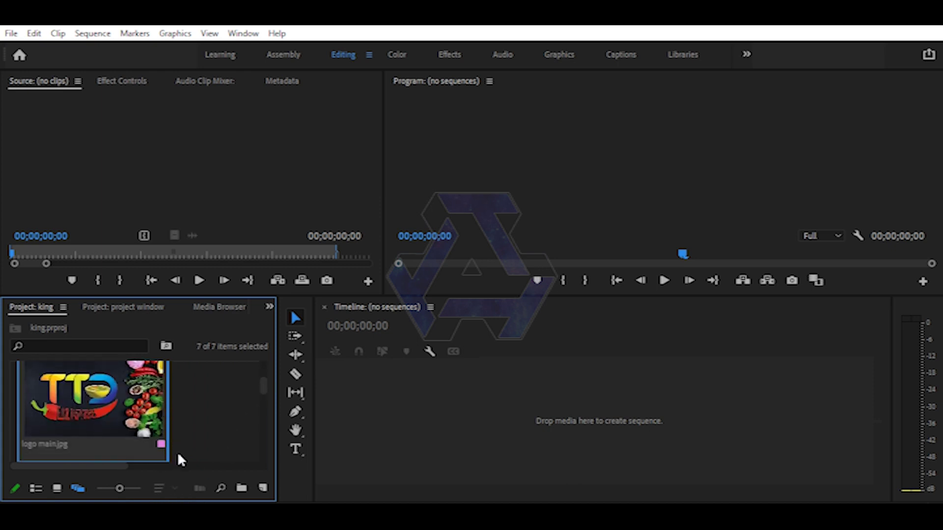
click(187, 425)
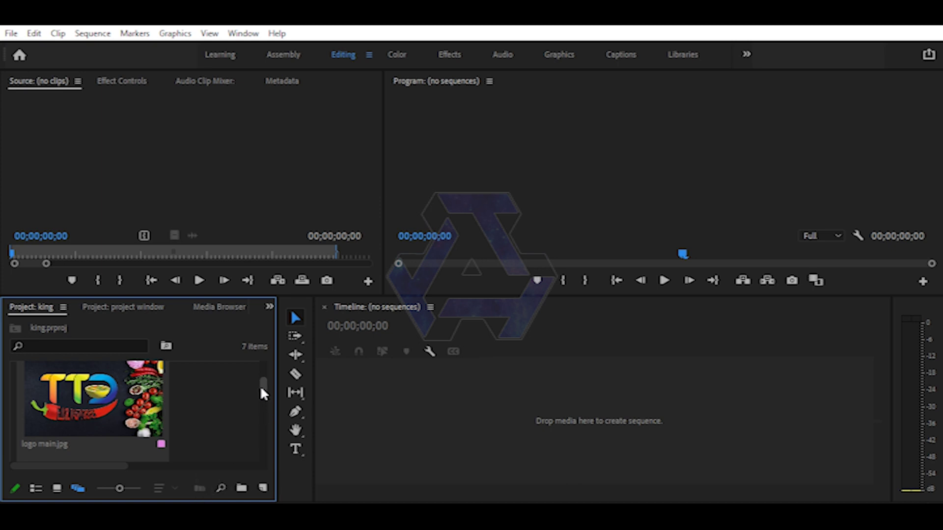
drag(262, 393, 264, 364)
click(115, 415)
drag(260, 371, 260, 410)
shift+click(106, 447)
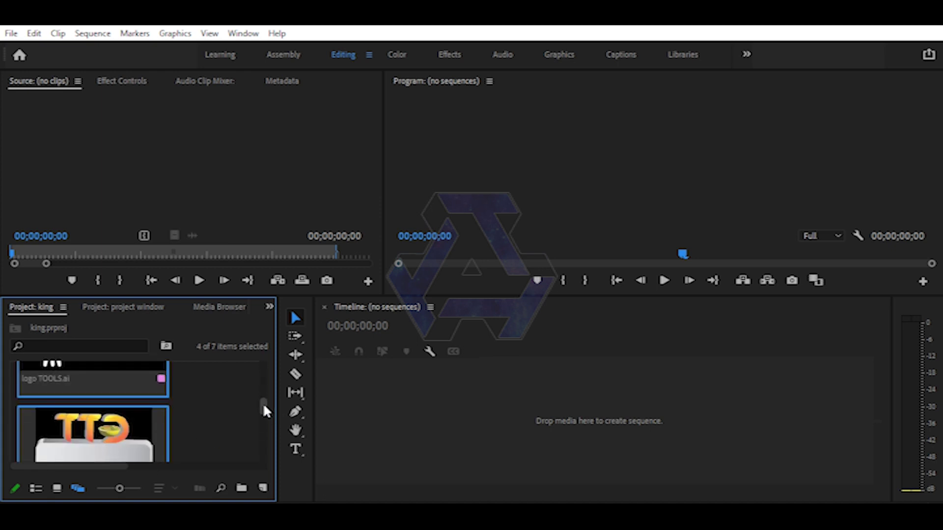
drag(263, 405, 263, 413)
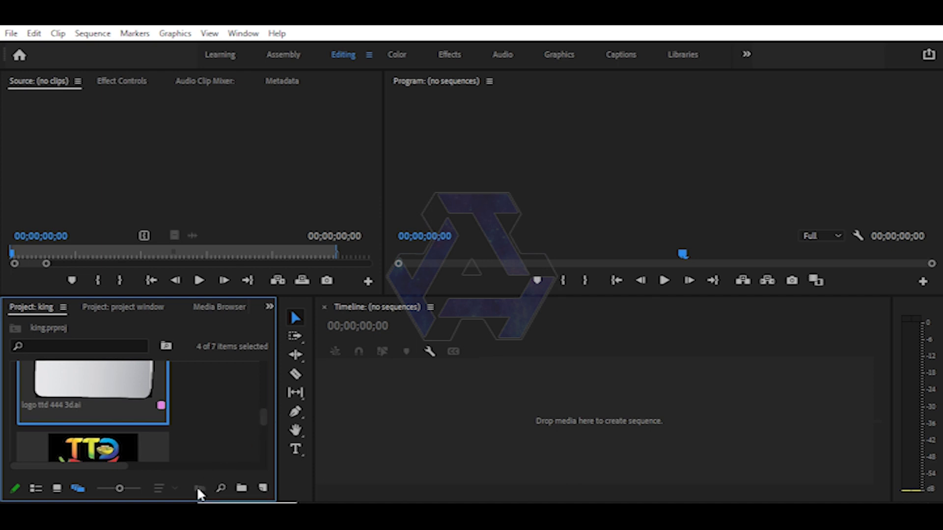
click(208, 421)
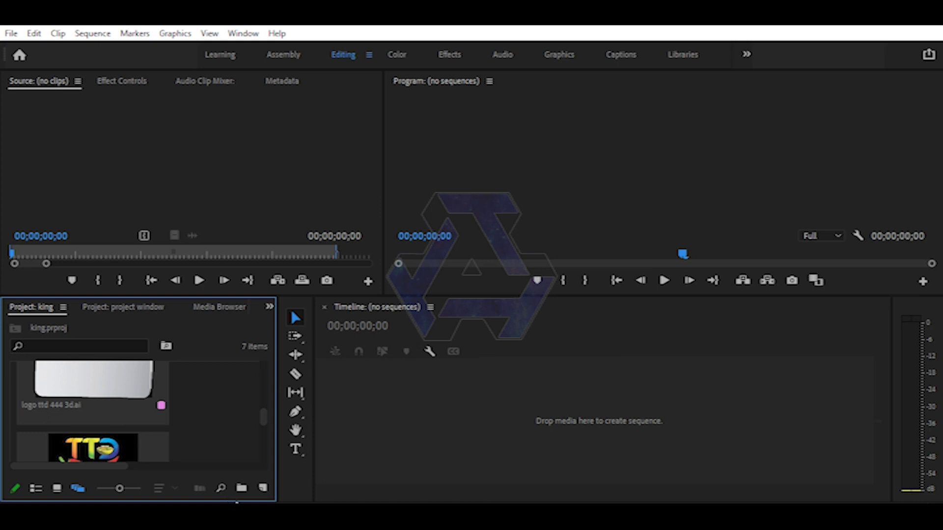
Create Sequence 01 from the New Item menu and select six clips in the Project panel
click(263, 488)
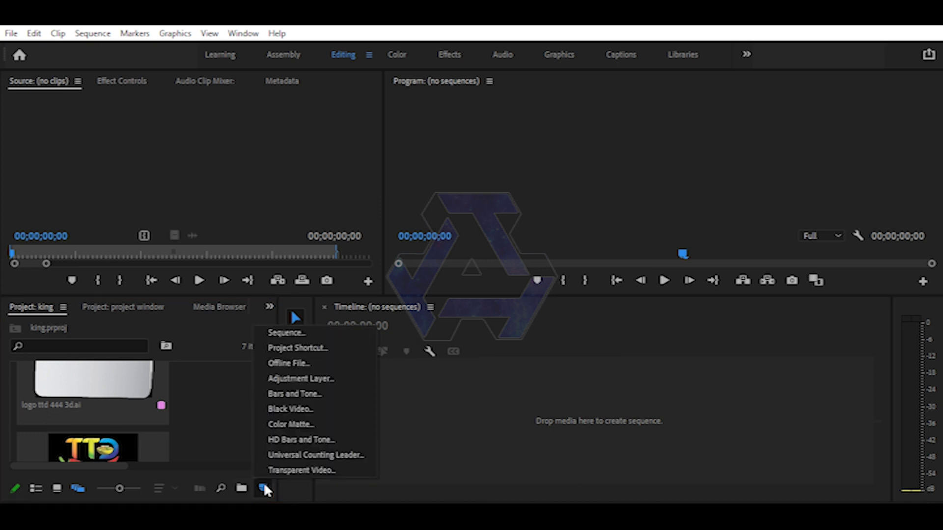
click(301, 333)
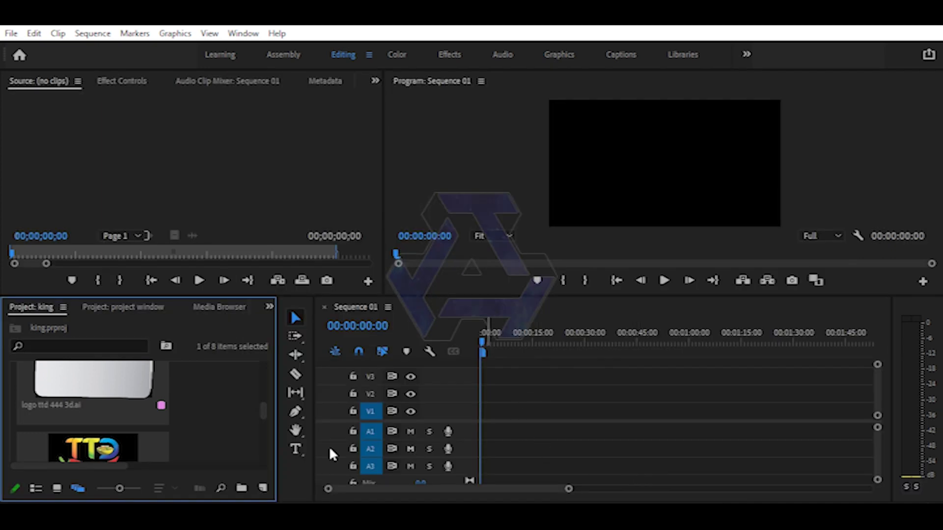
mouse_move(263, 414)
mouse_down()
mouse_move(270, 367)
mouse_move(257, 426)
mouse_up()
shift+click(109, 423)
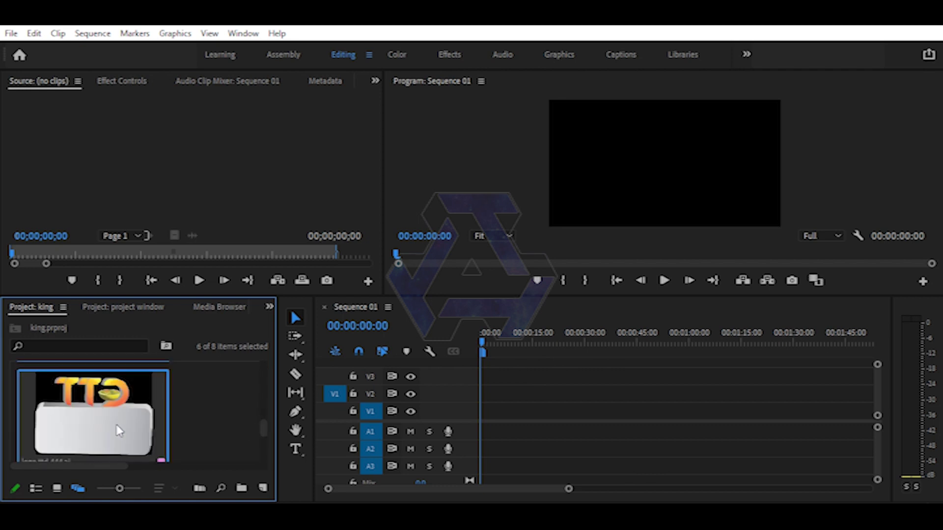
Open Automate To Sequence, move its settings dialog aside to review, and dismiss it without placing clips
click(196, 489)
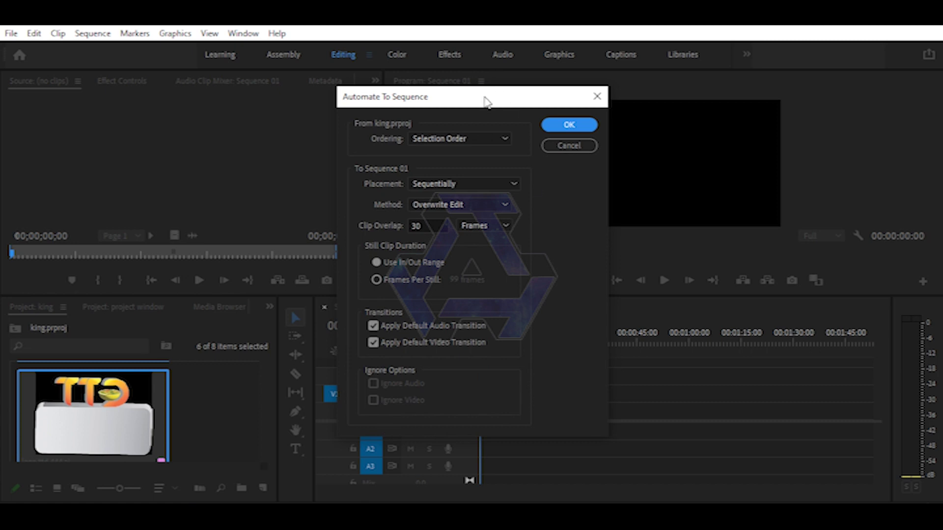
drag(482, 101, 459, 73)
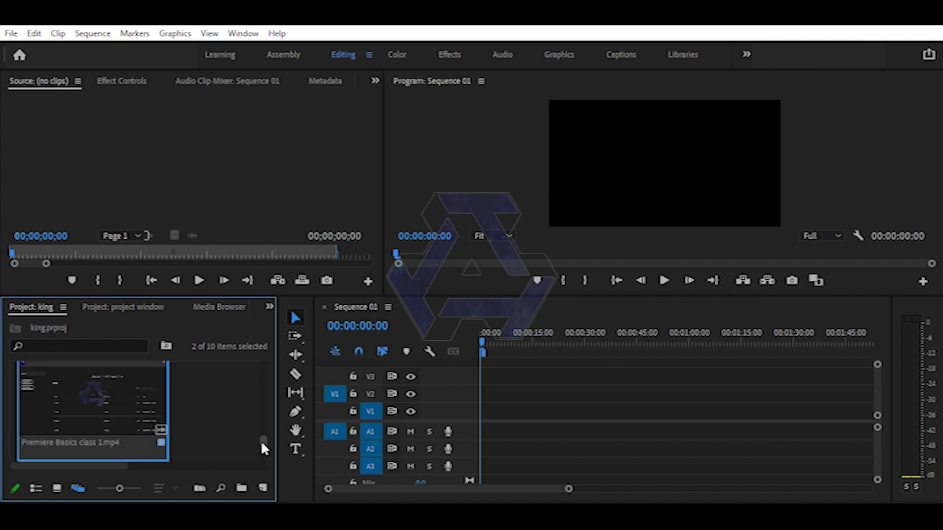
scroll(261, 441, down, 2)
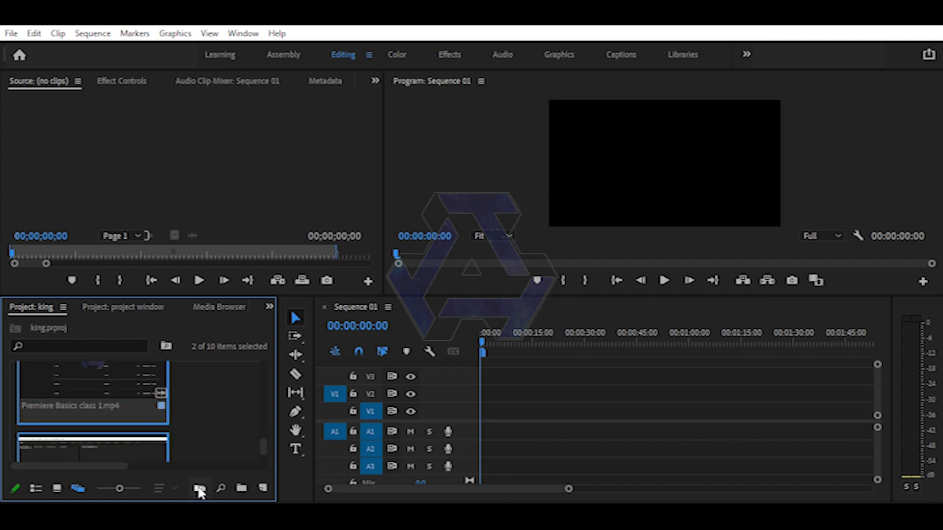
Automate Premiere Basics class 1.mp4 onto Sequence 01's V1 with Ignore Audio, then open Find
click(199, 490)
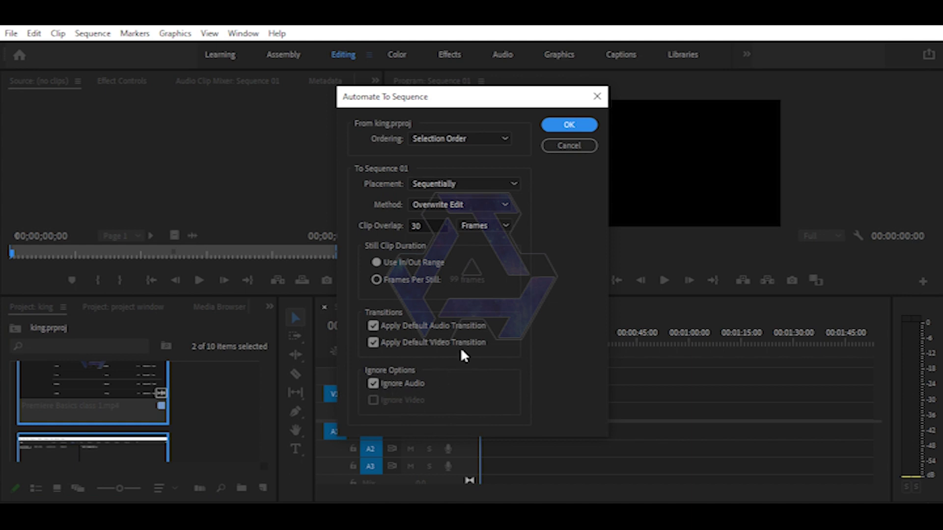
click(569, 129)
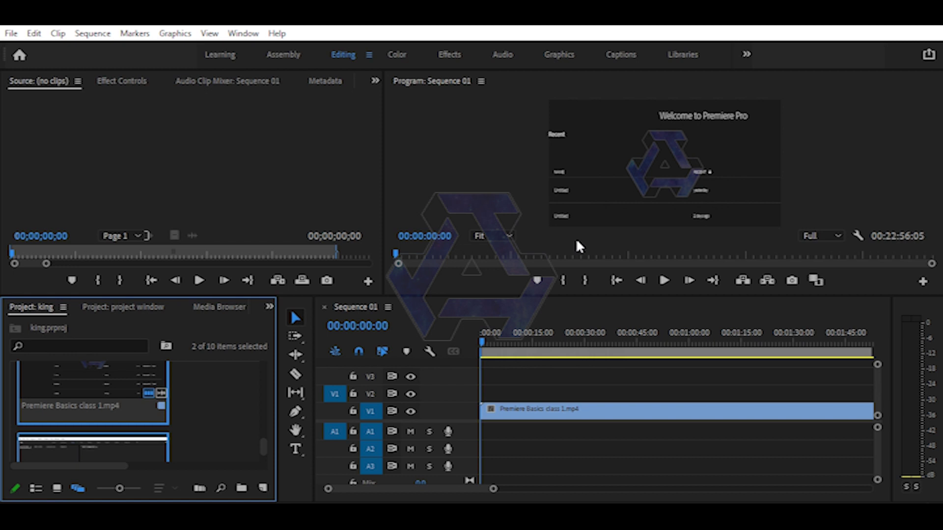
click(221, 485)
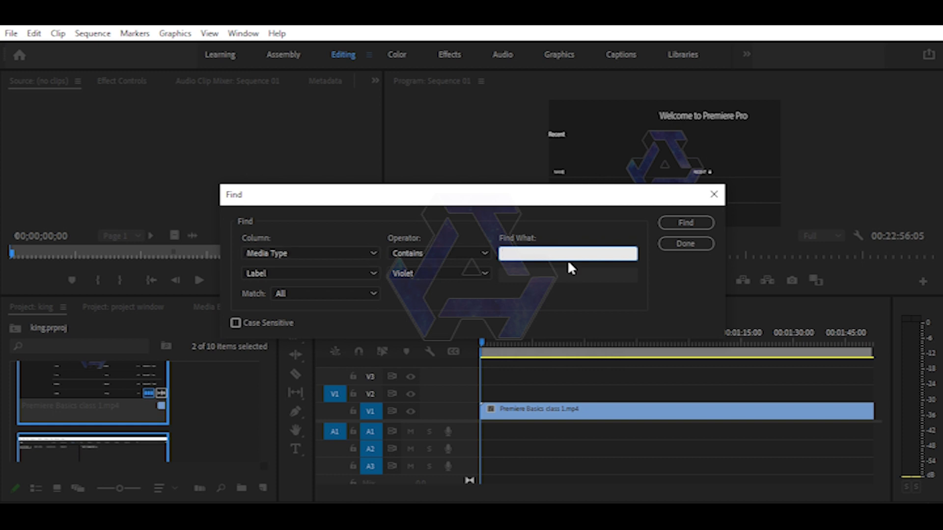
Review the Find dialog's searchable Column options, then close the Find dialog
click(374, 253)
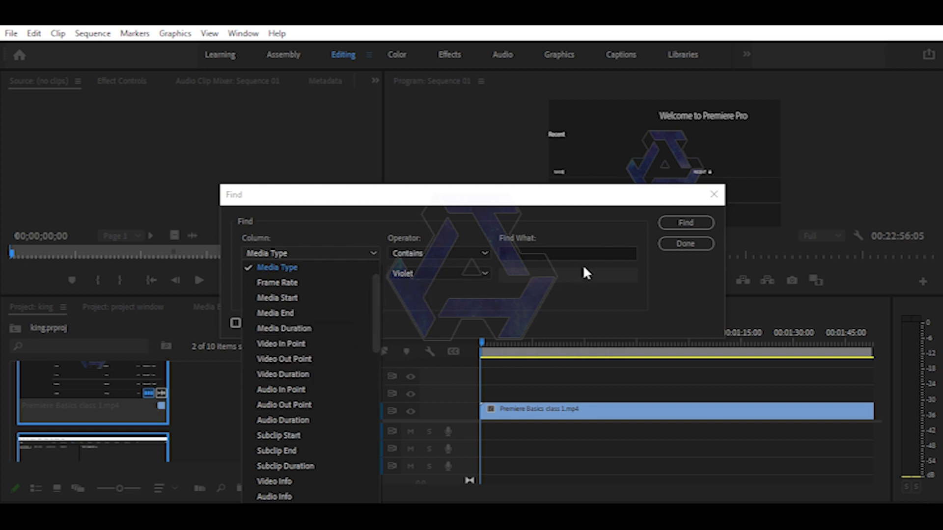
click(715, 193)
click(715, 195)
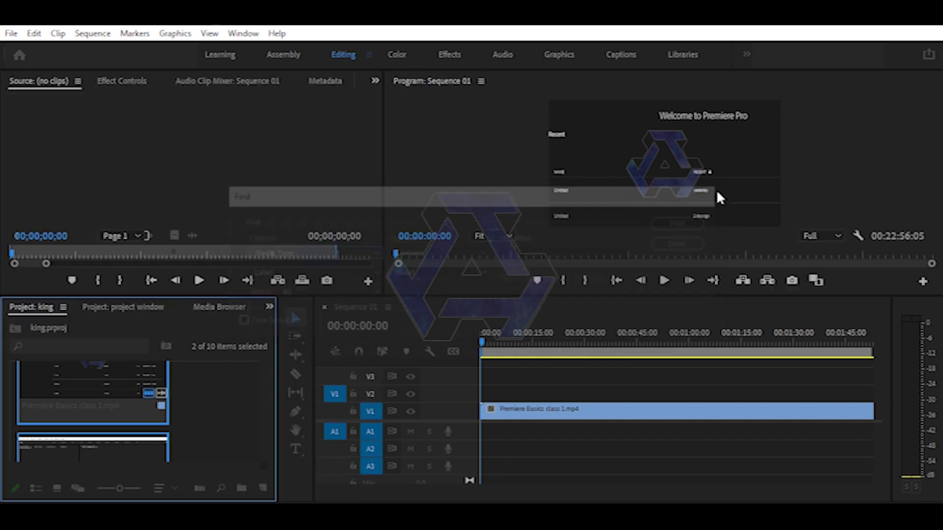
click(241, 489)
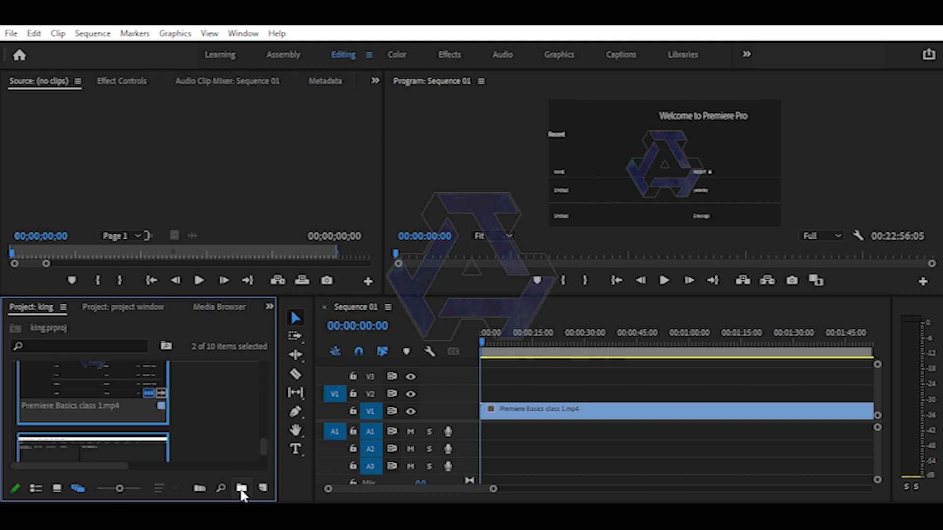
Add a new bin and extend the selection to Premiere Basics class 2.mp4
click(241, 489)
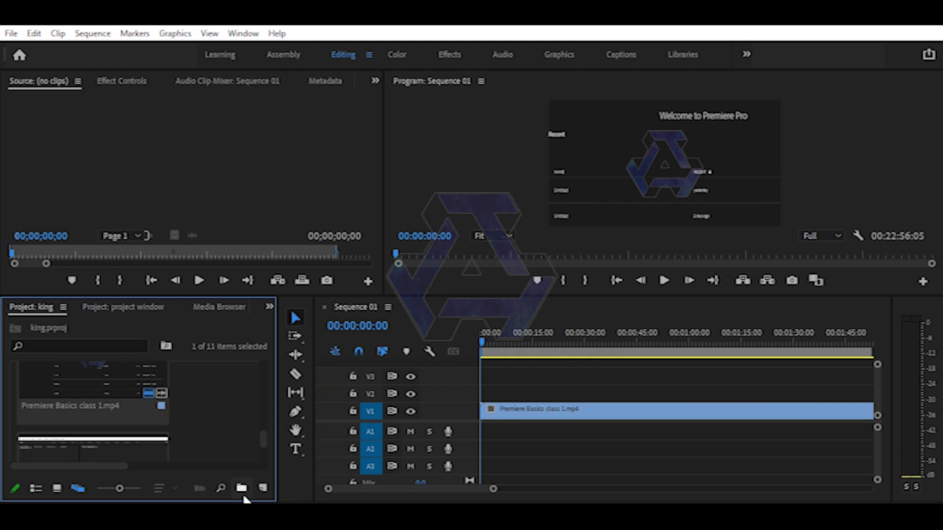
drag(264, 444, 269, 461)
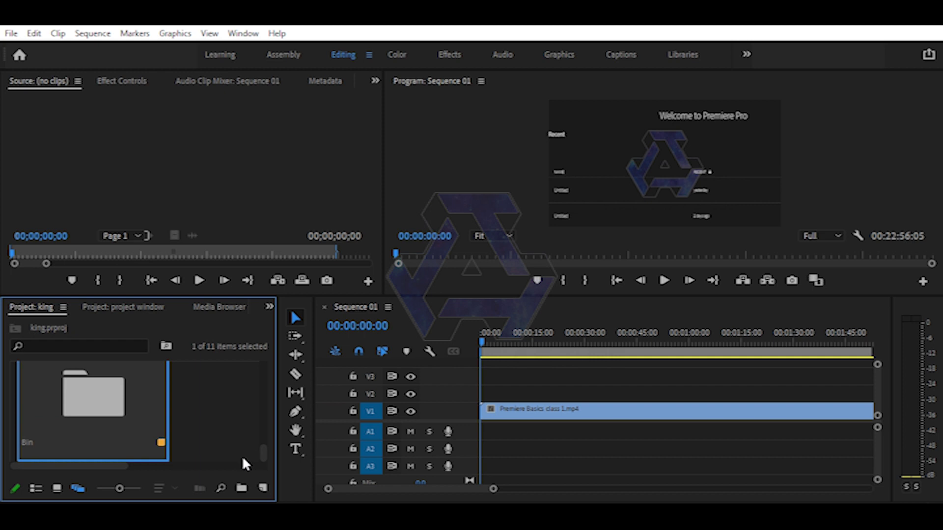
key(shift+Up)
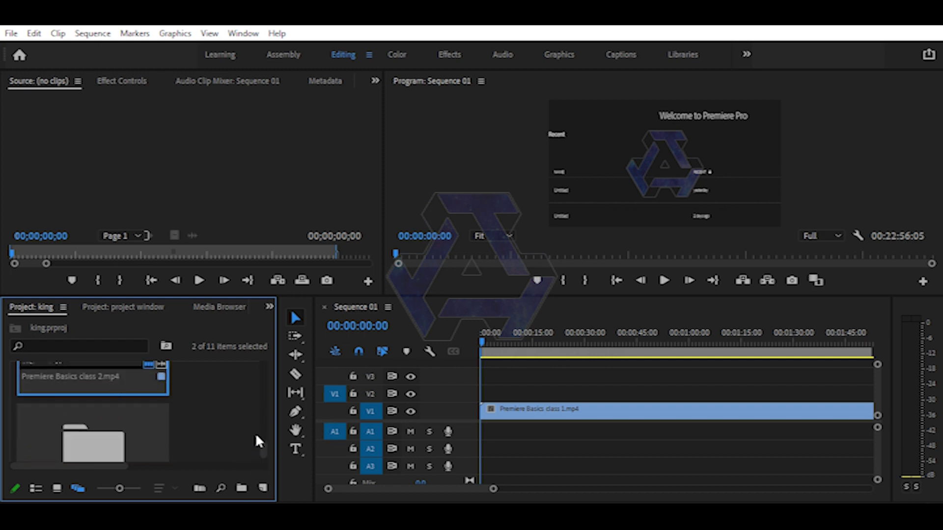
Shrink the thumbnails, reposition a Premiere Basics clip on the grid, and switch to List View
drag(117, 488, 102, 488)
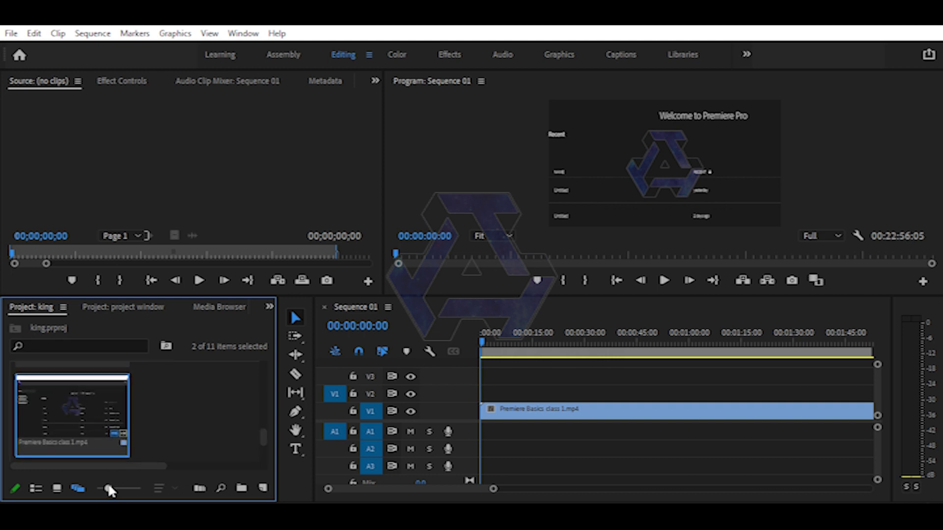
drag(260, 430, 261, 445)
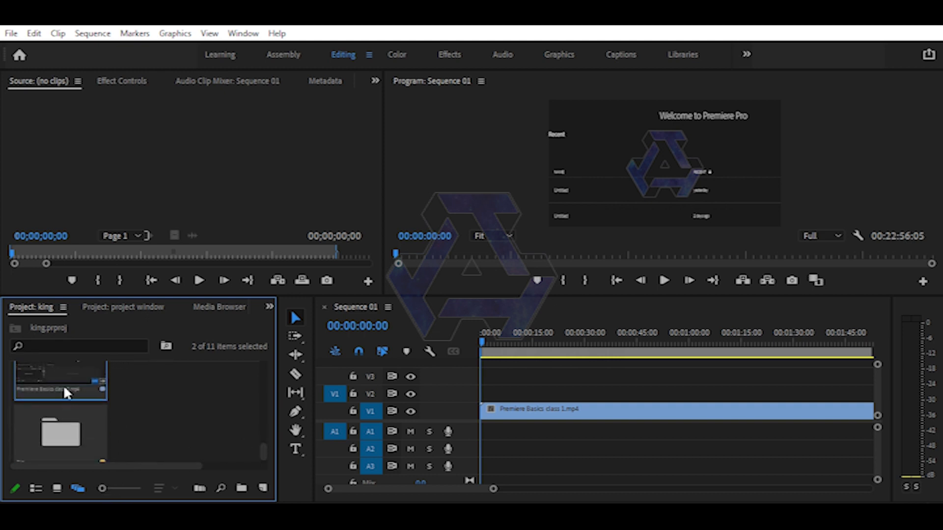
drag(75, 374, 69, 451)
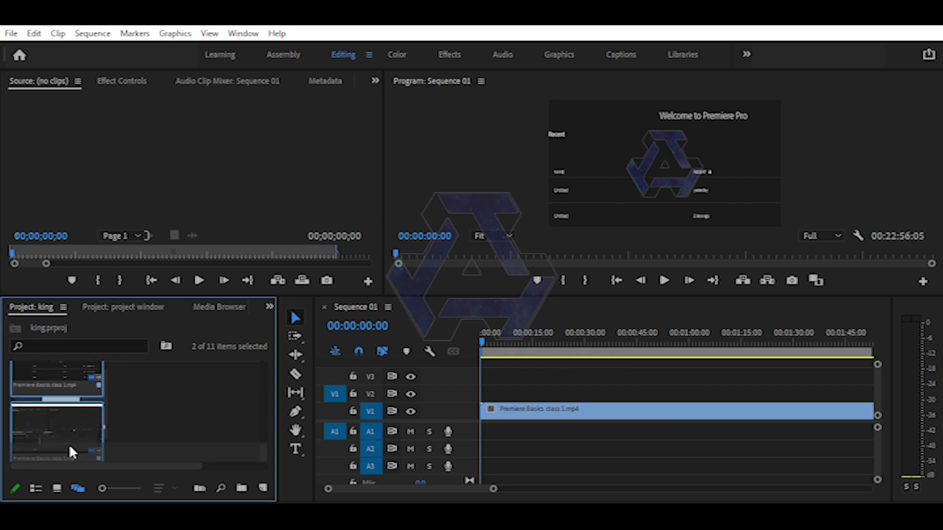
drag(71, 447, 112, 435)
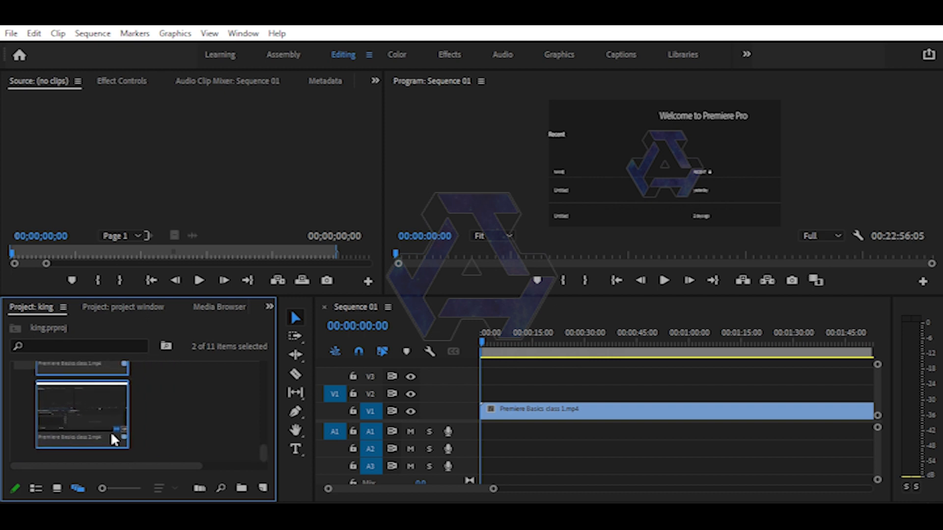
drag(265, 454, 268, 410)
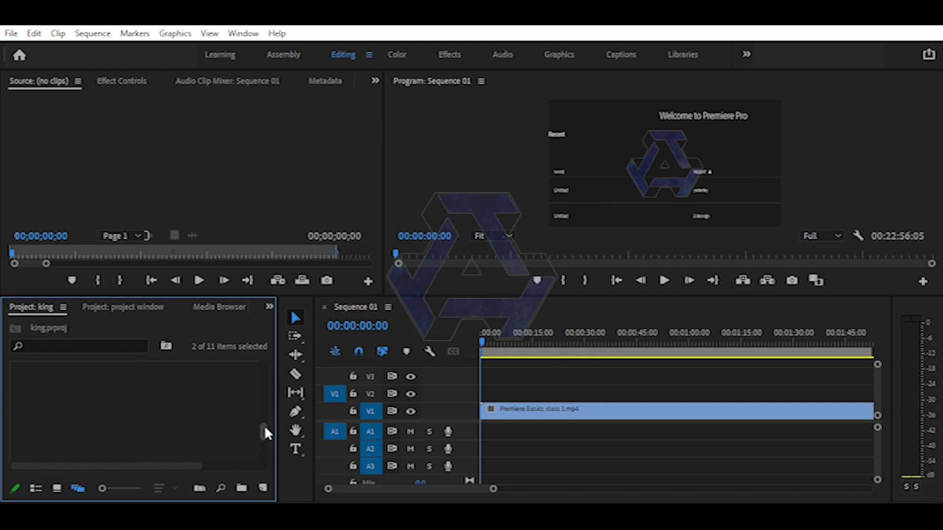
key(ctrl+Page_Up)
click(54, 399)
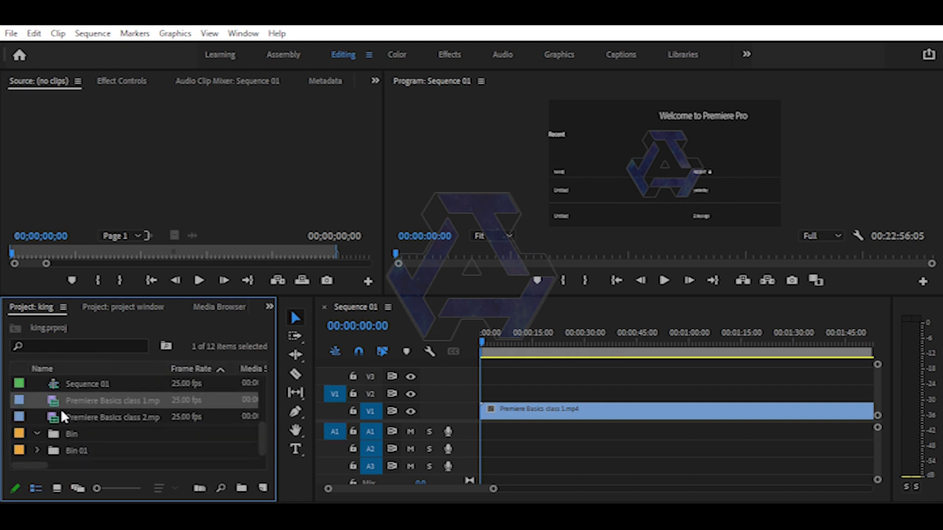
Move both Premiere Basics class clips into Bin, collapse it, and bring up the New Item list
shift+click(53, 420)
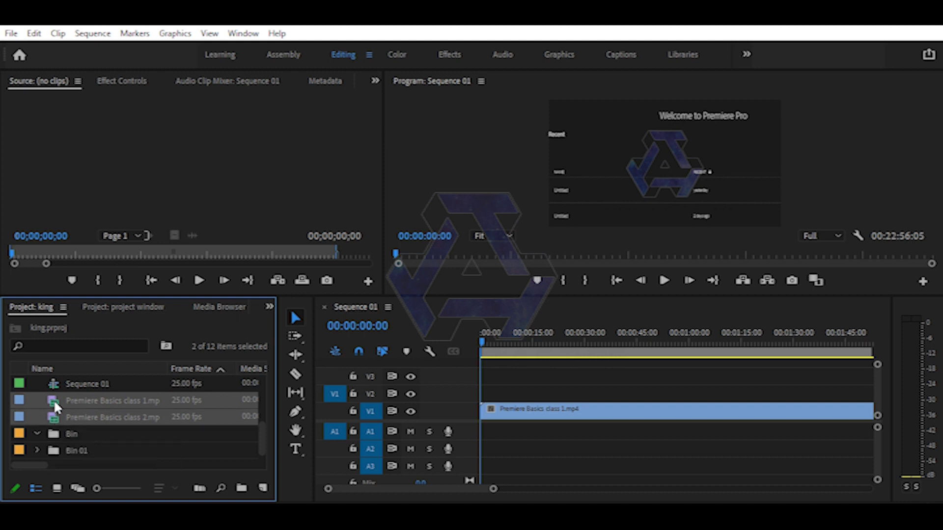
drag(54, 402, 53, 436)
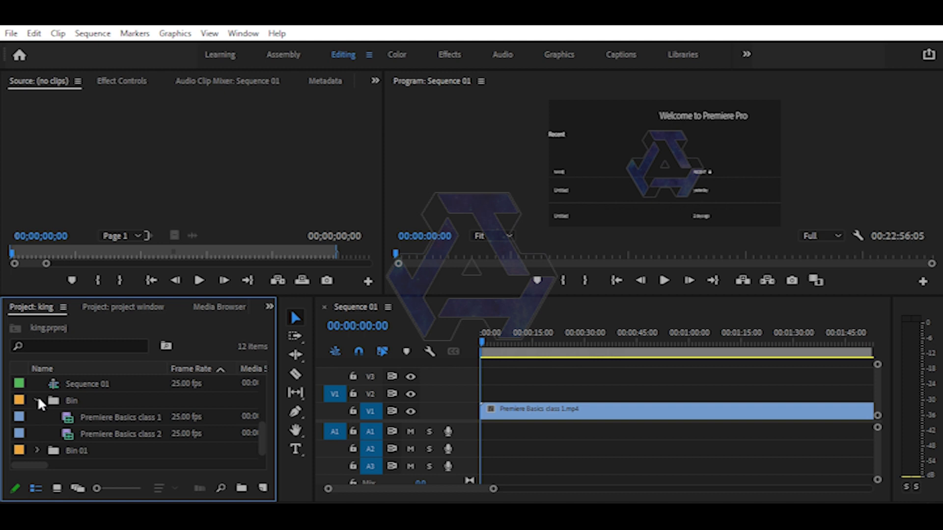
click(37, 396)
click(37, 434)
mouse_move(66, 420)
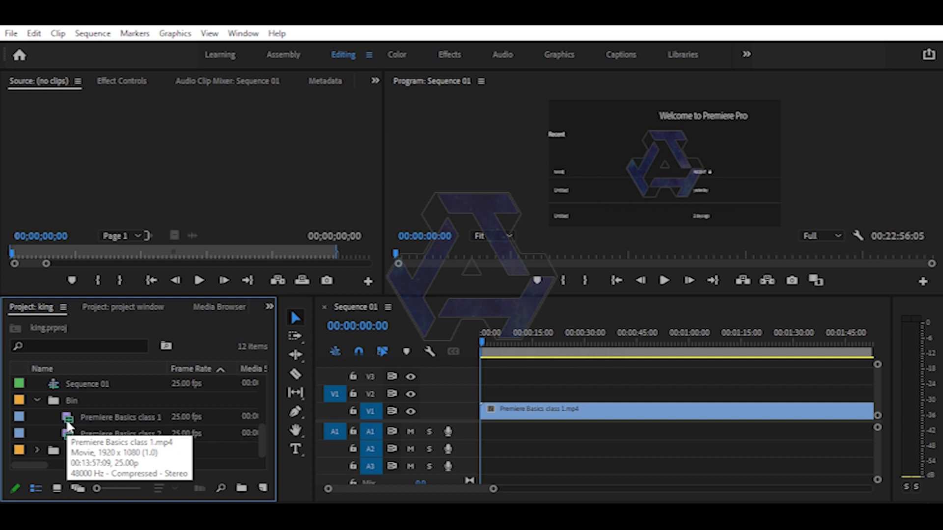
click(37, 401)
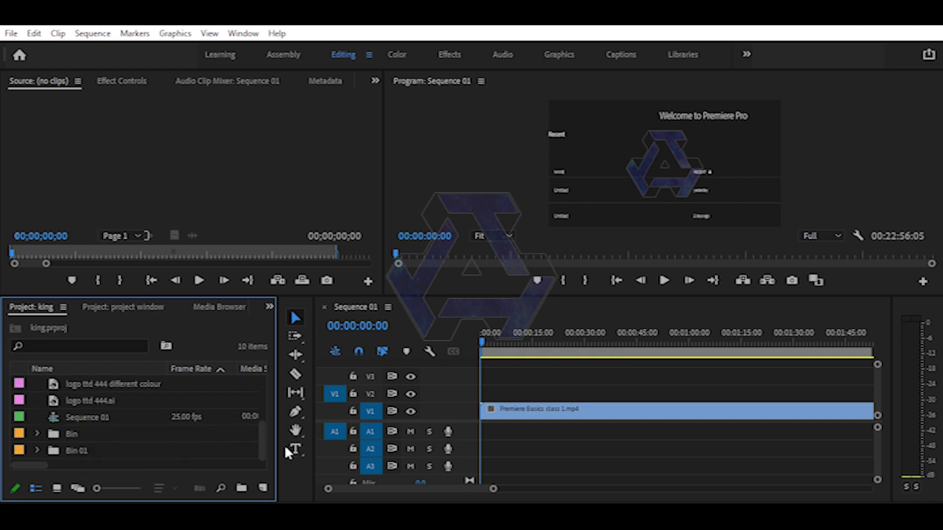
click(264, 488)
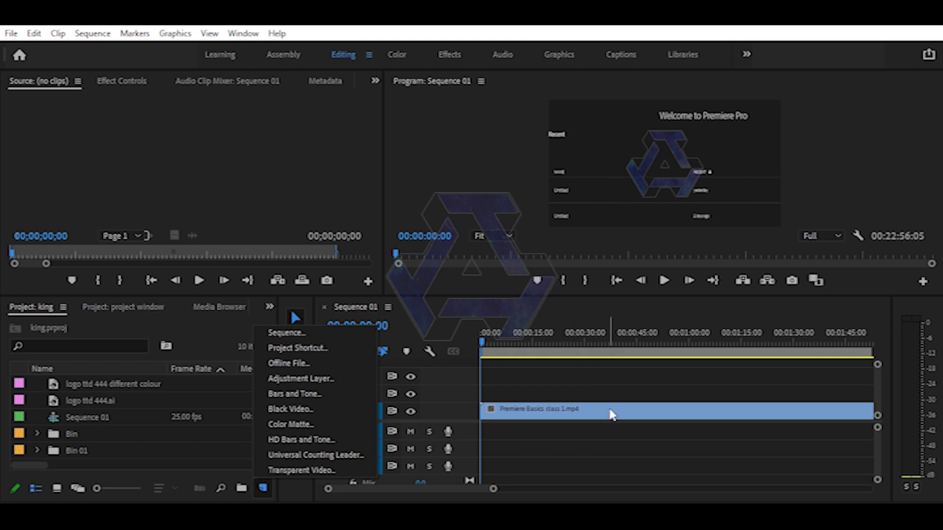
mouse_move(612, 415)
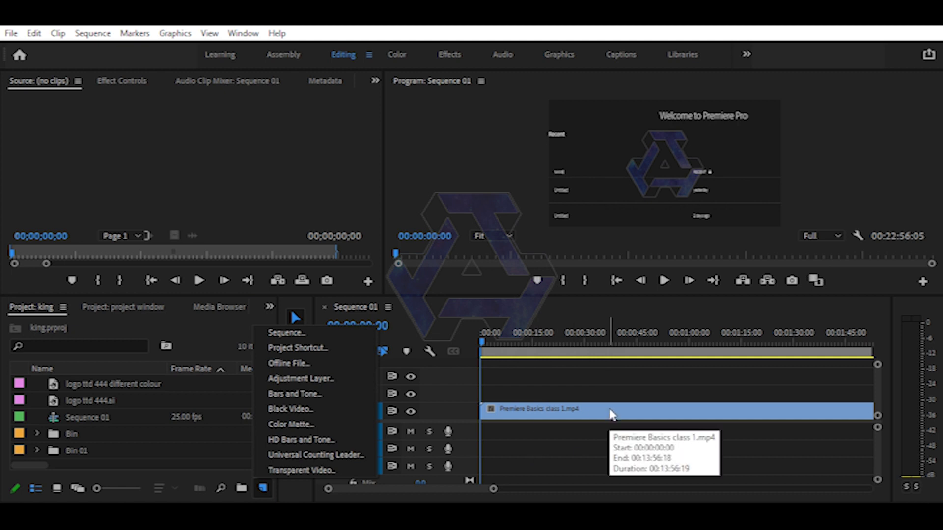